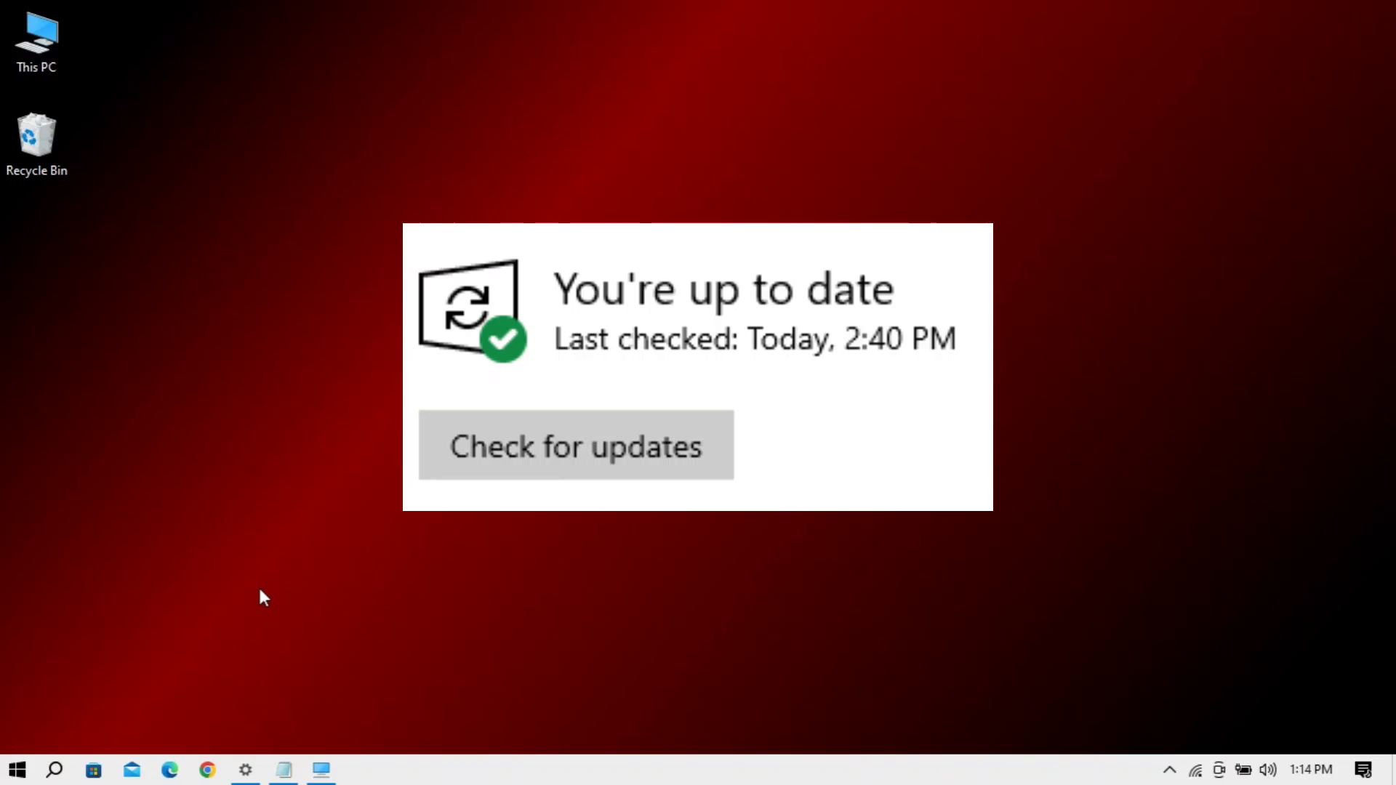
Open the C:/windows/softwaredistribution folder through the Run dialog
right_click(16, 772)
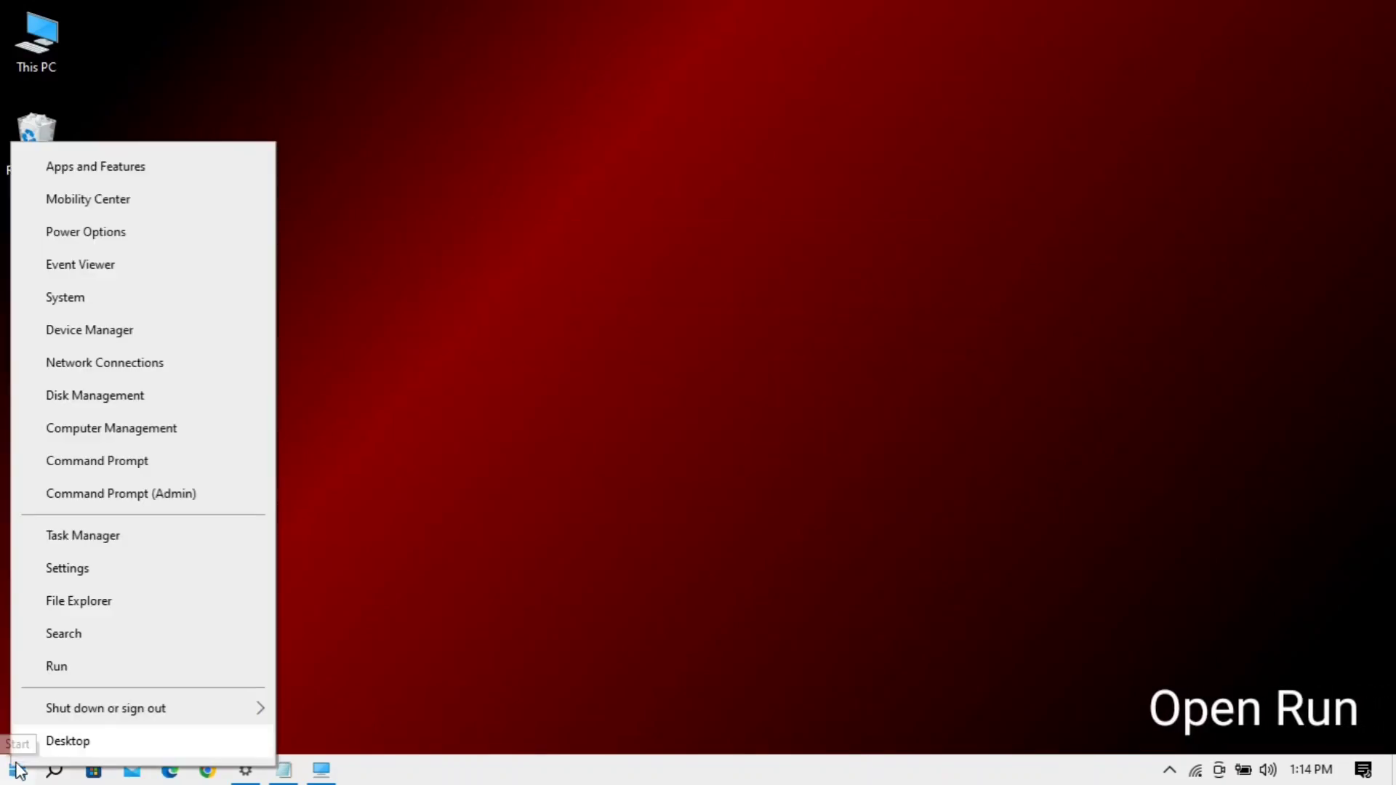
click(233, 668)
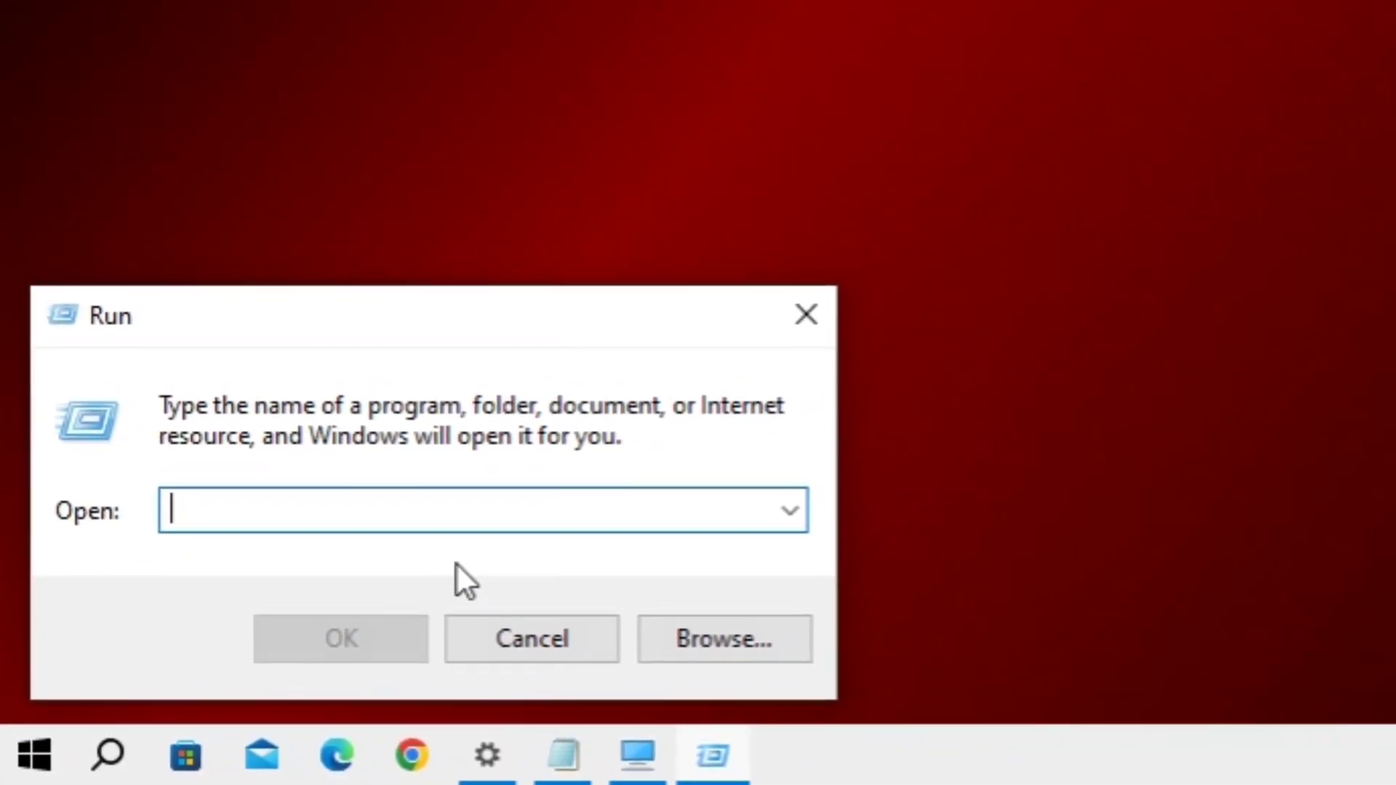
text(C)
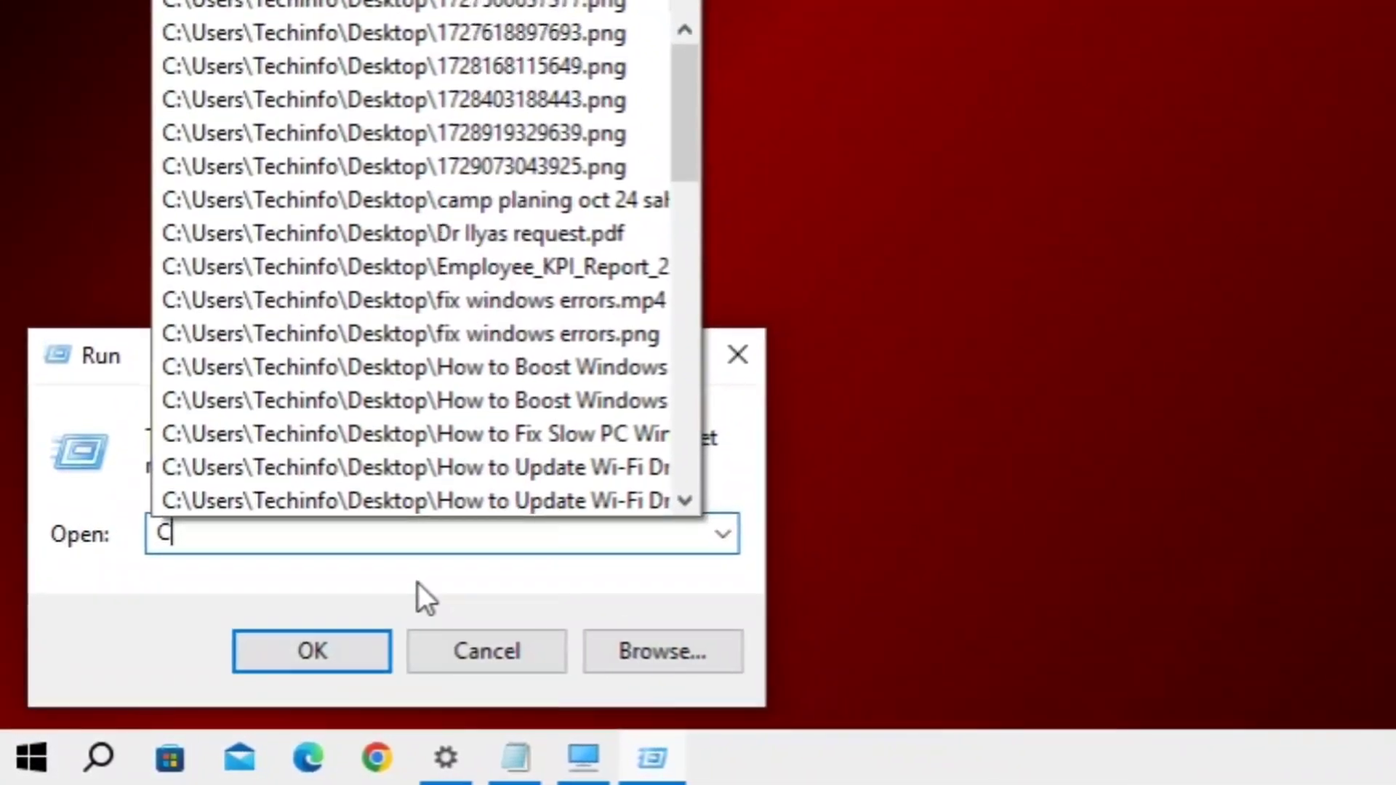
text(:)
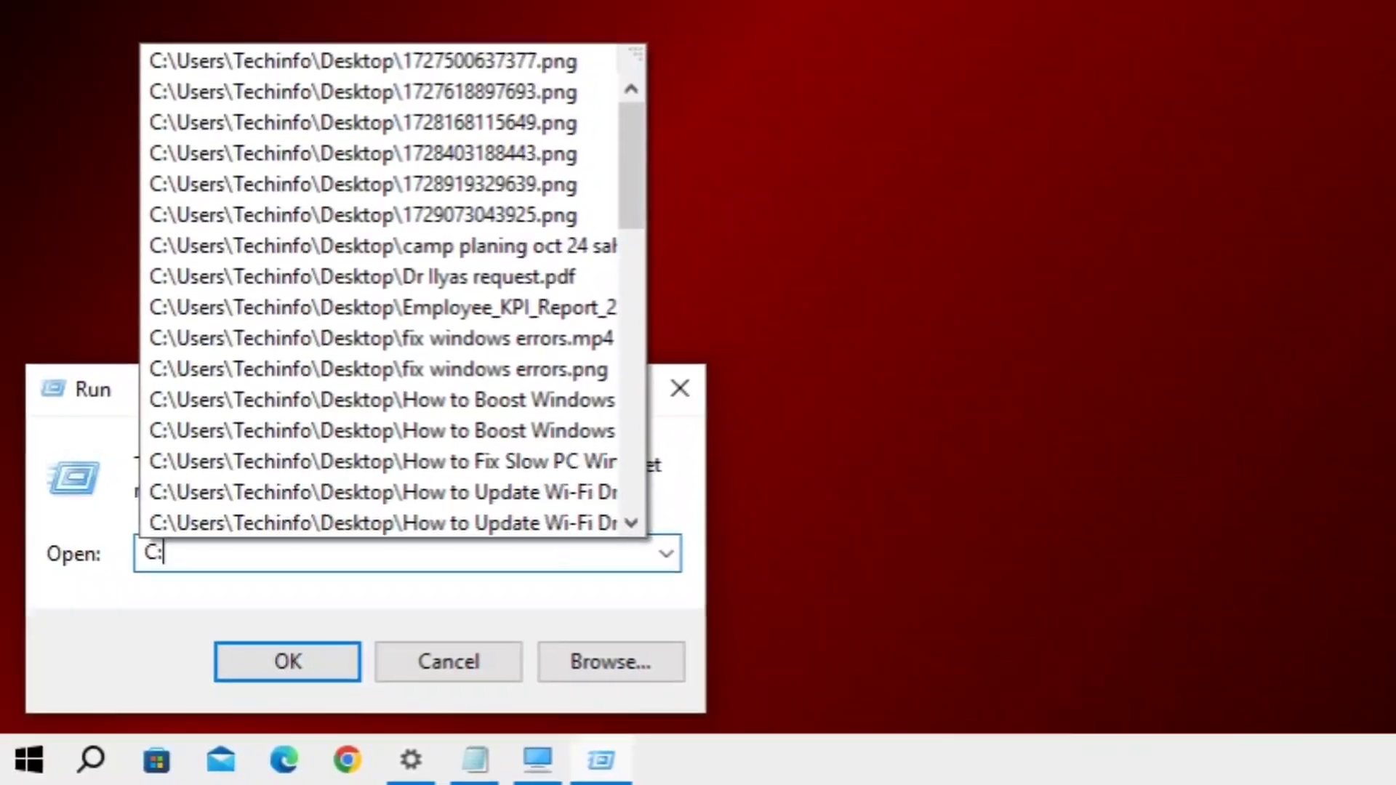
text(/)
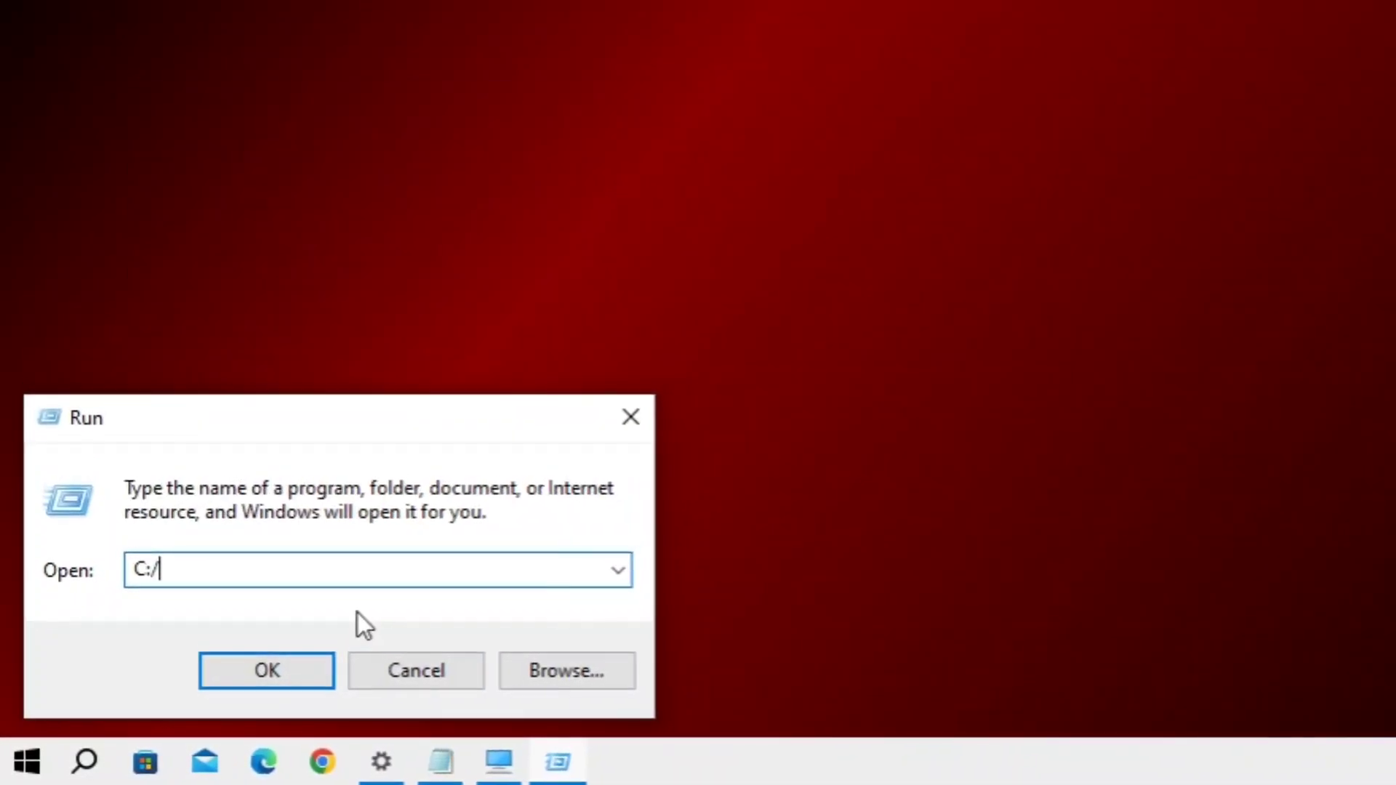
text(windo)
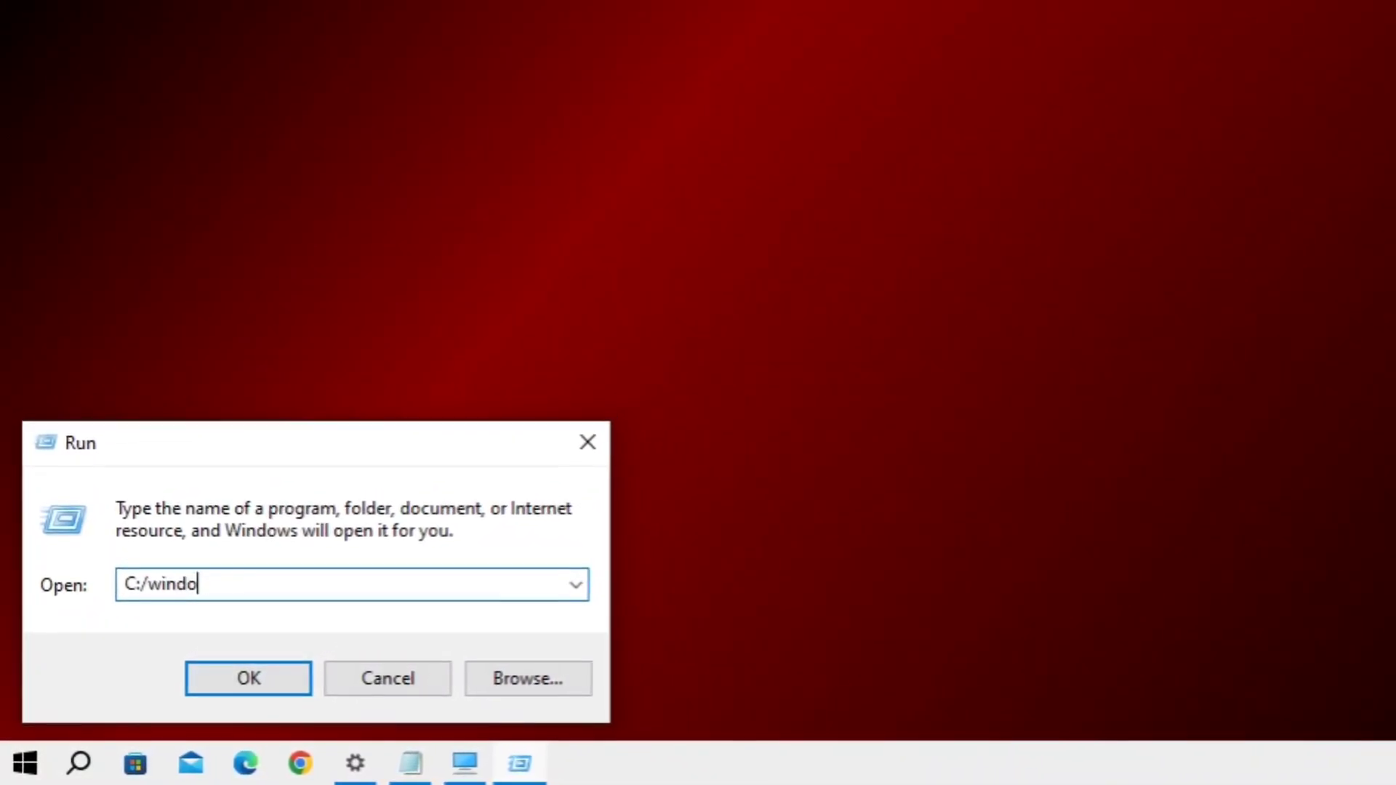
text(ws/)
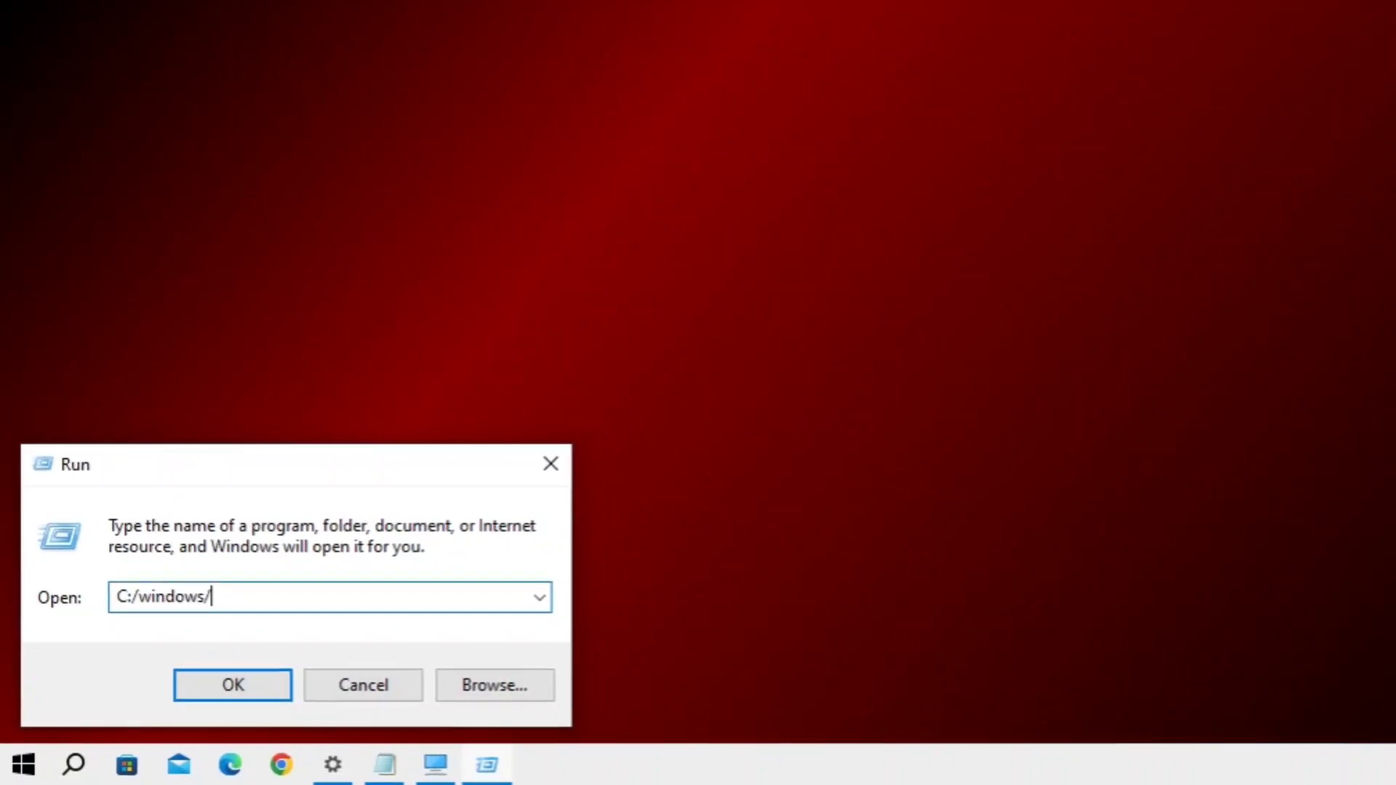
text(software)
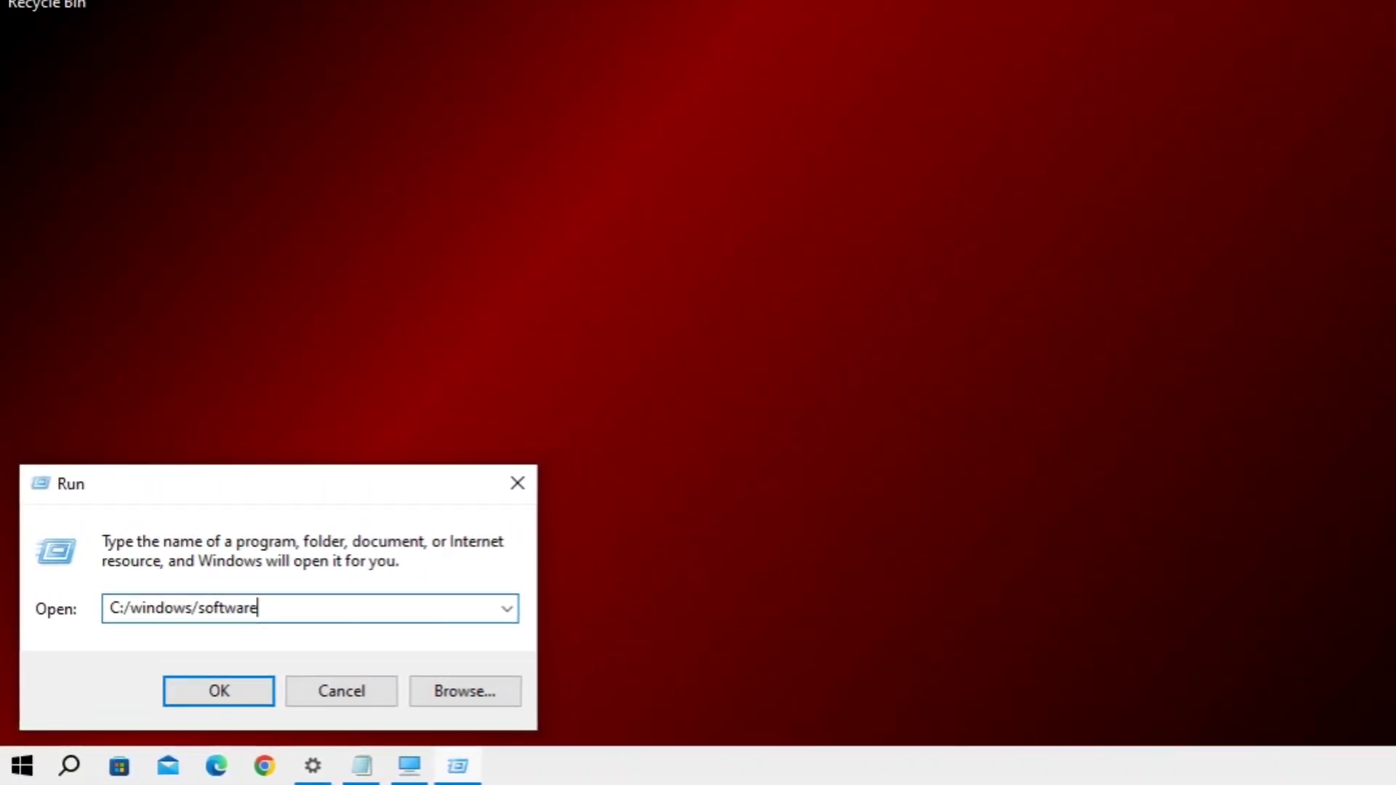
text(distr)
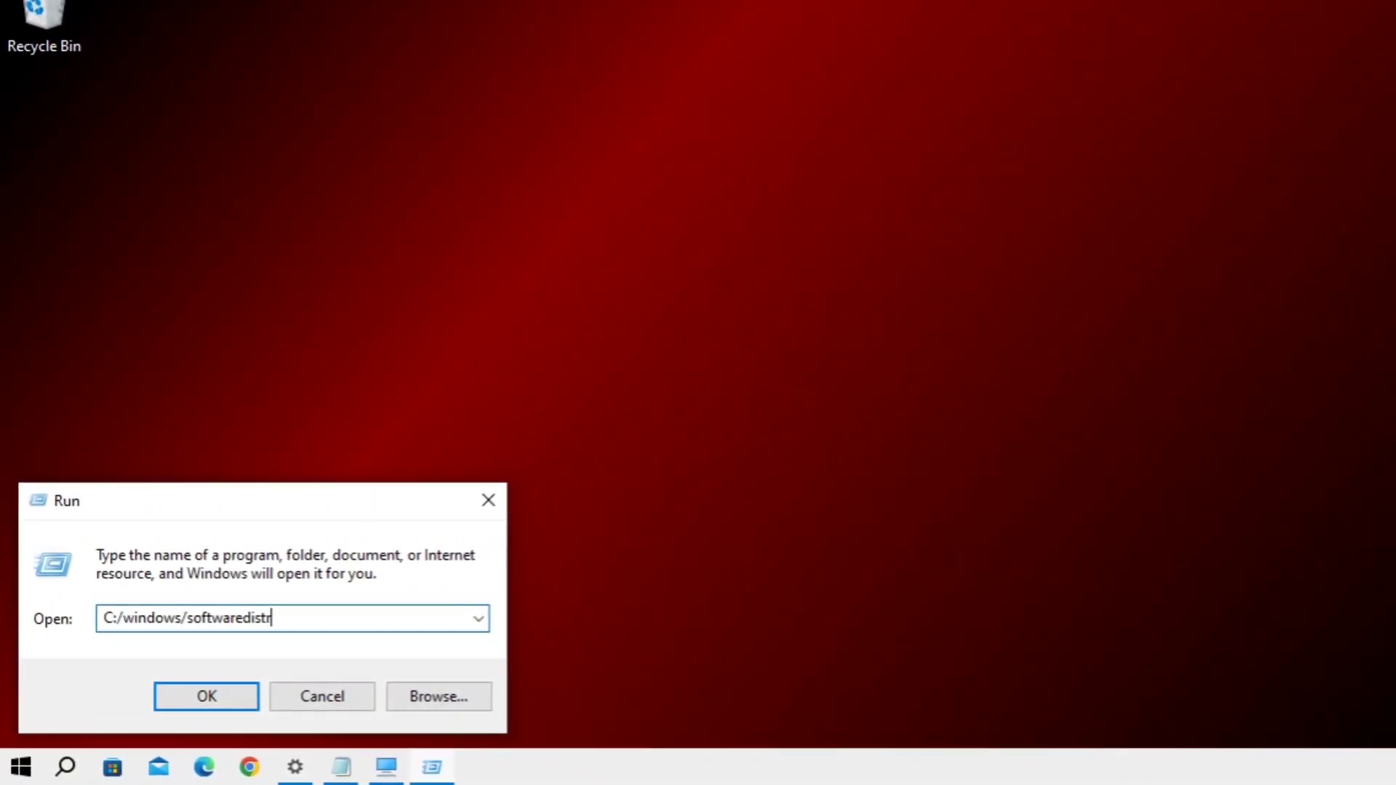
text(ibution)
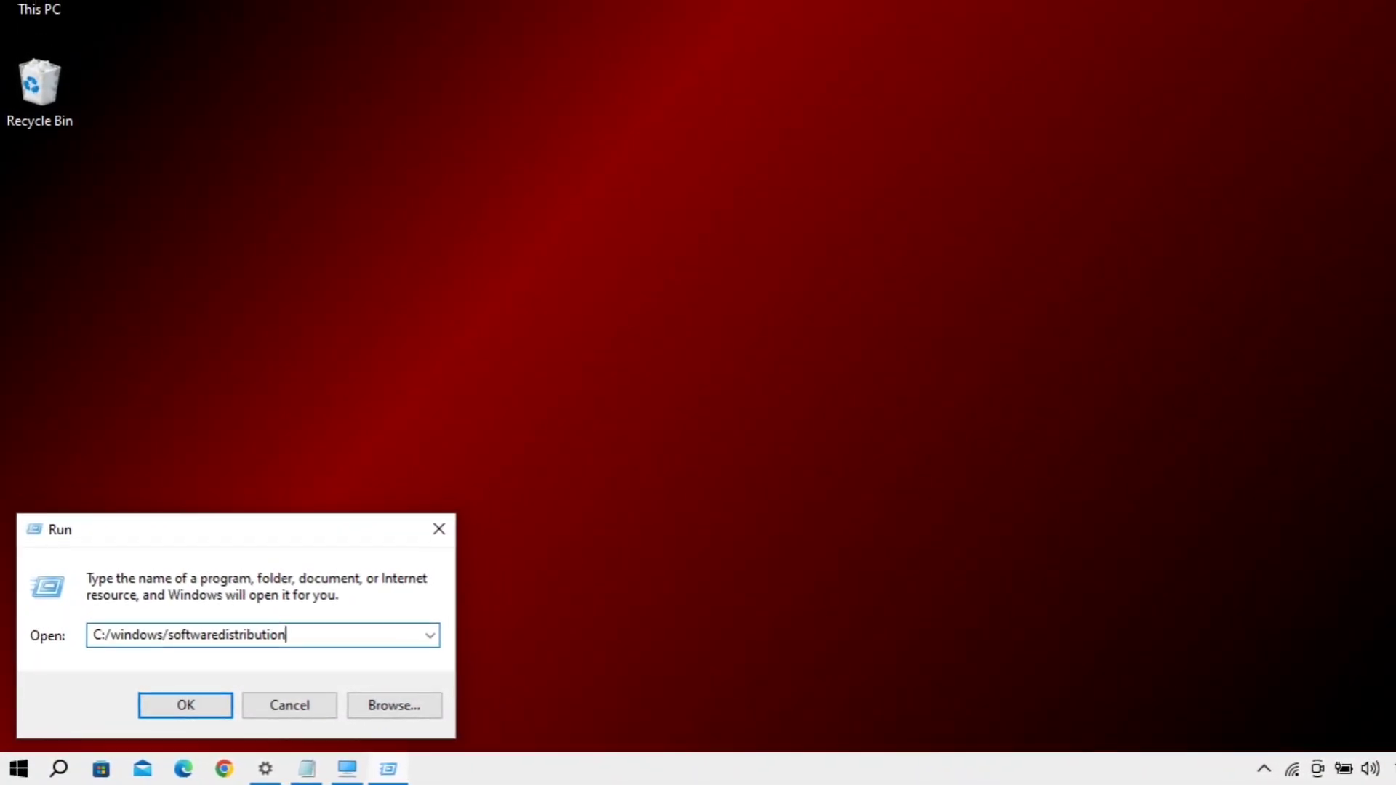
click(187, 709)
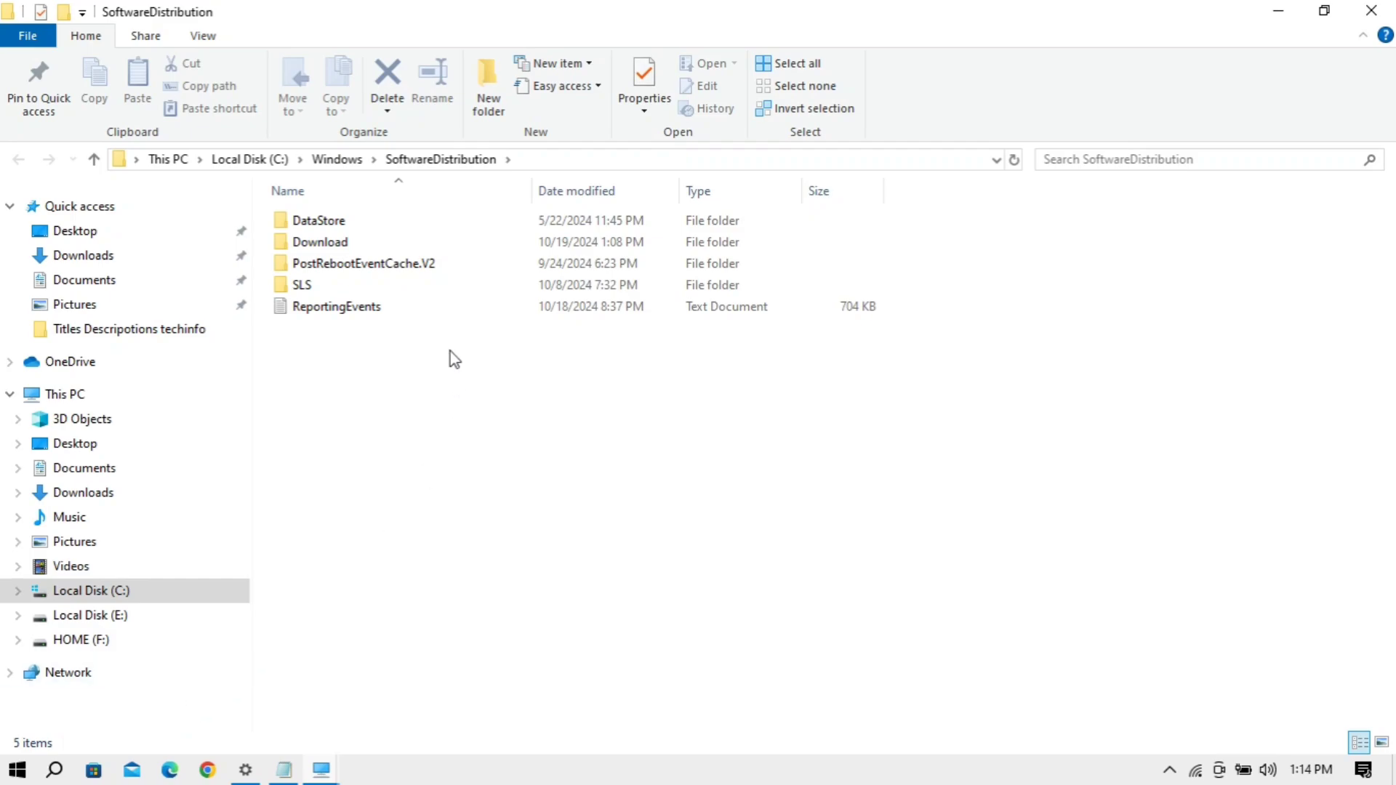
Delete all contents of the SoftwareDistribution folder, skipping every item that is in use, and close the folder window
click(439, 273)
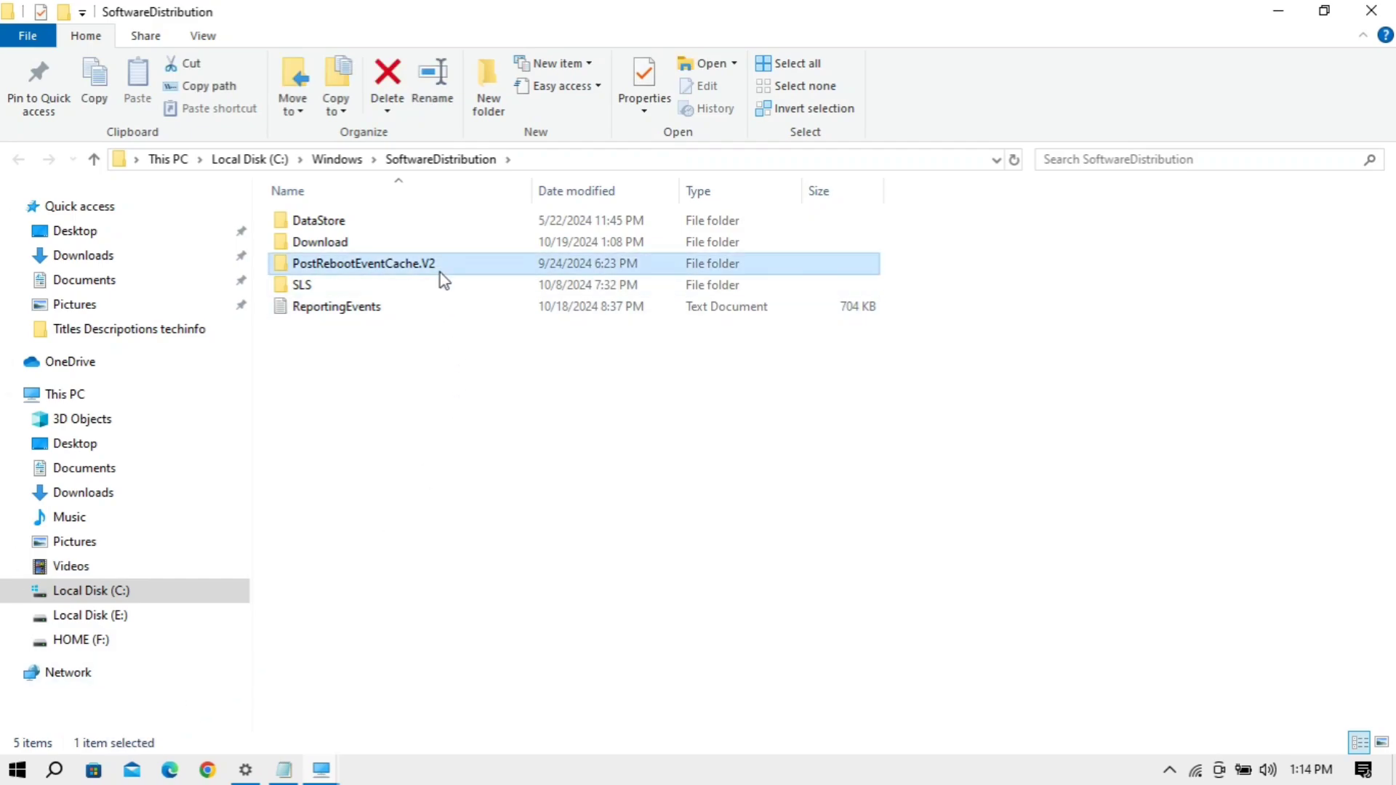
key(ctrl+a)
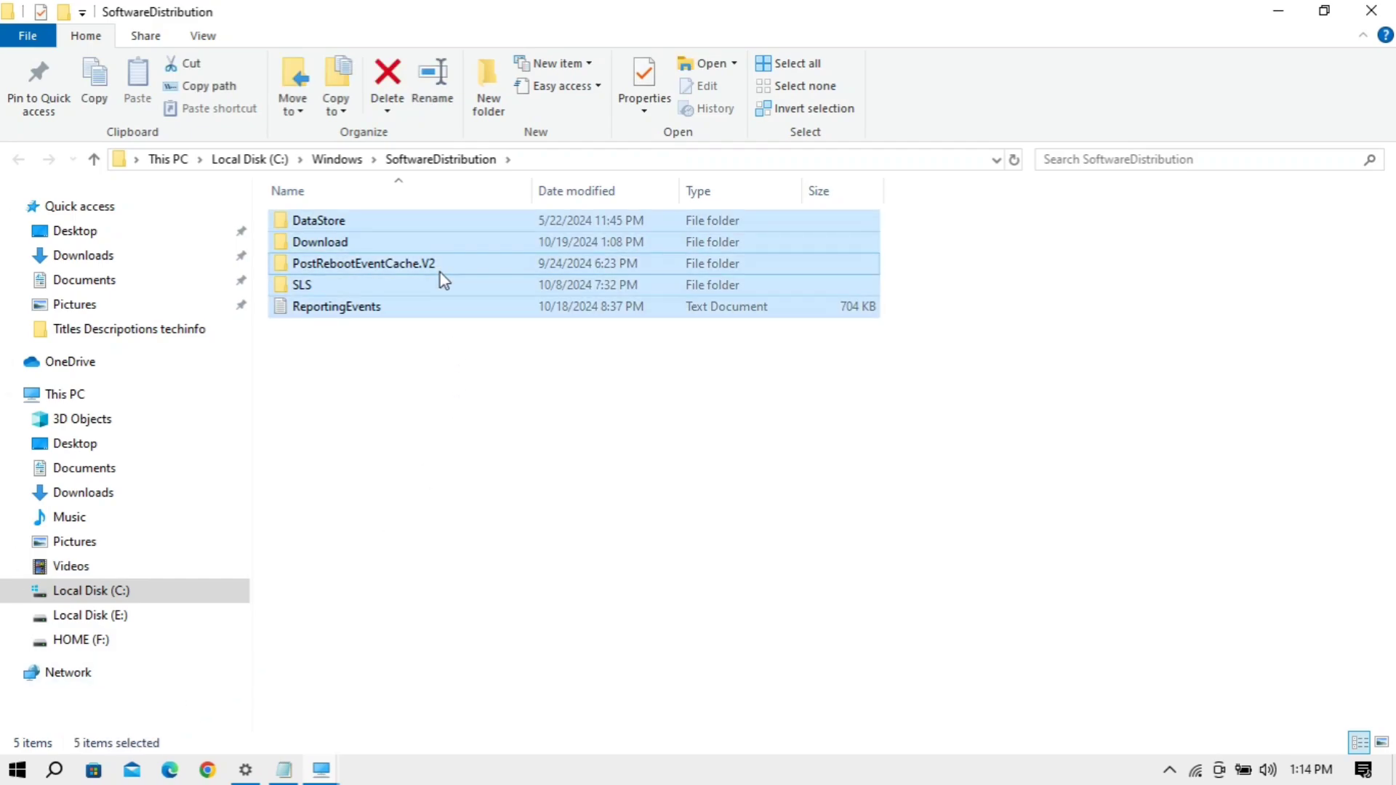
drag(439, 273, 840, 290)
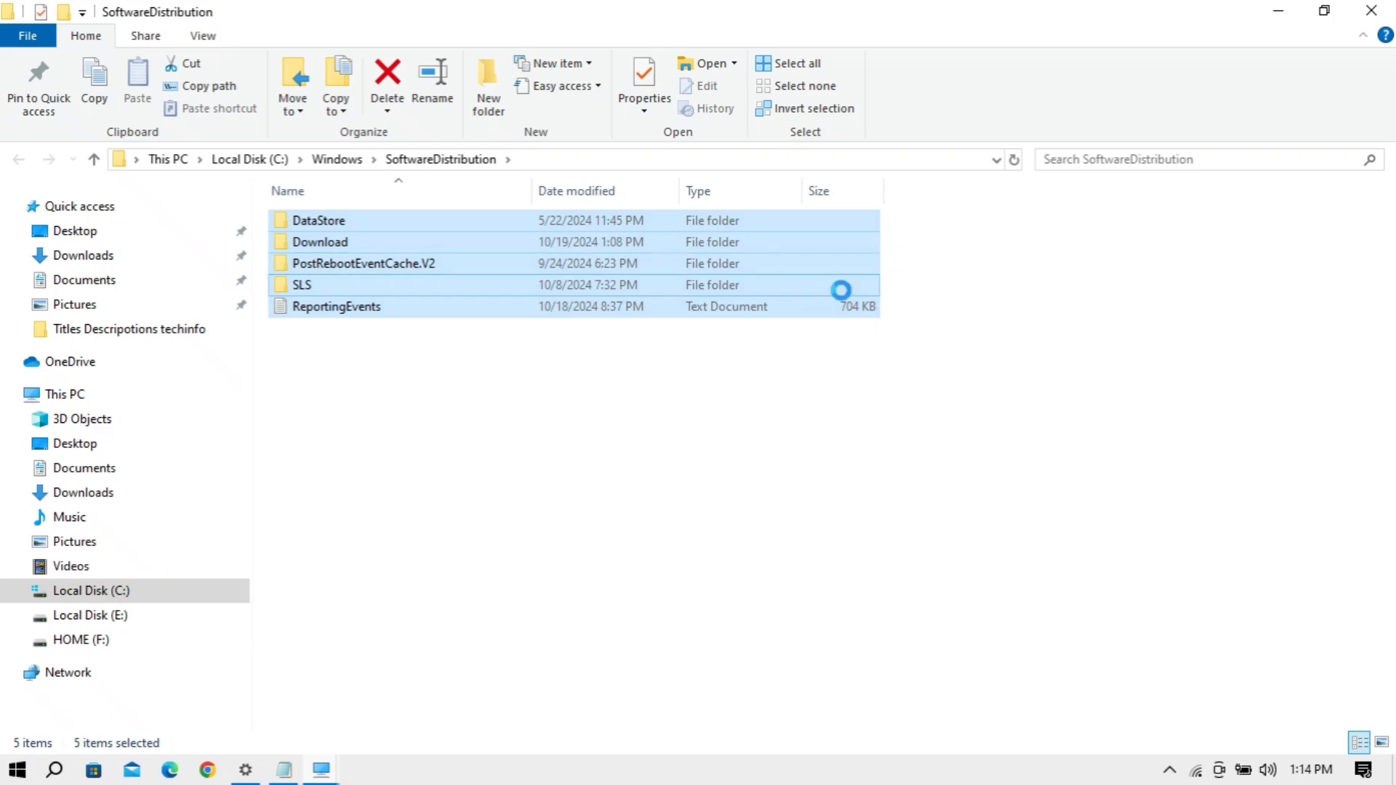
right_click(841, 290)
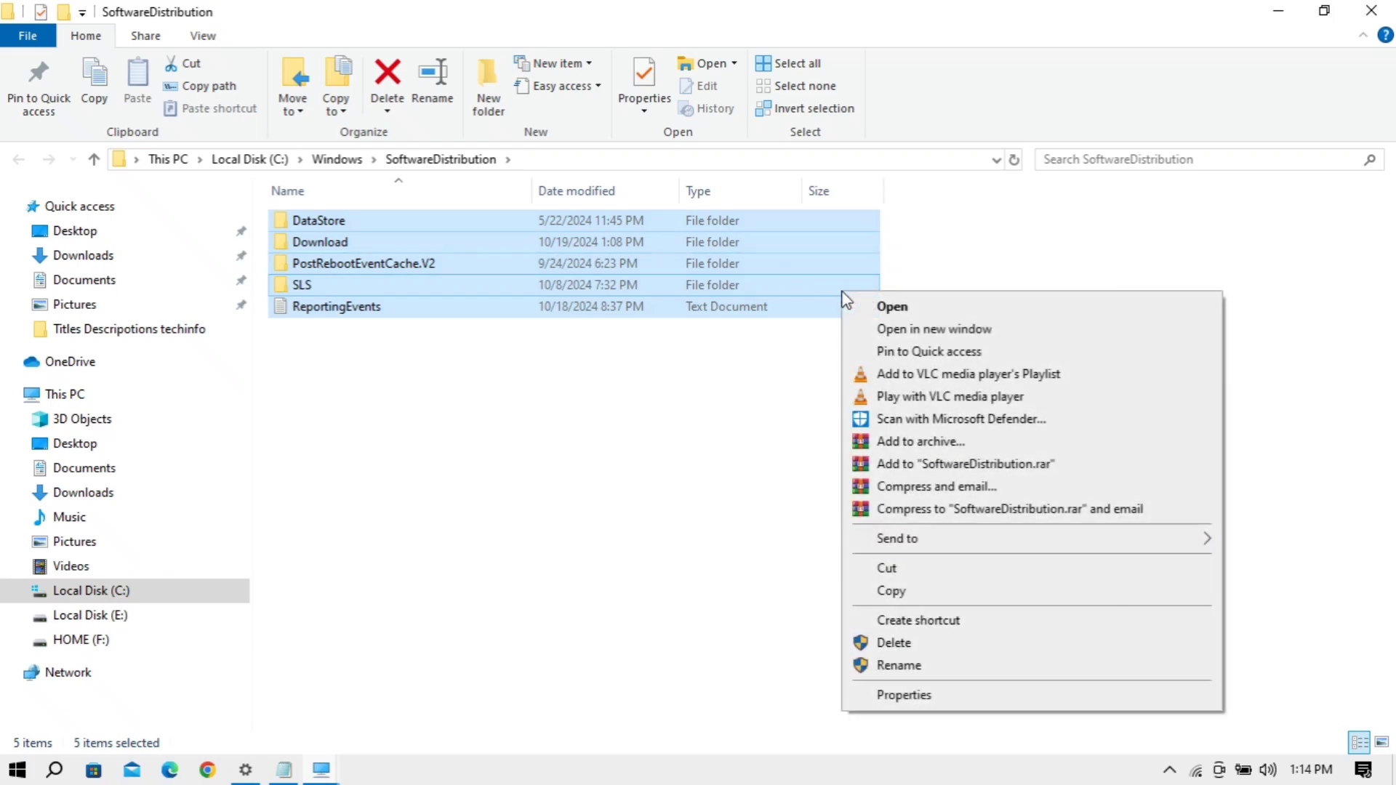
click(894, 643)
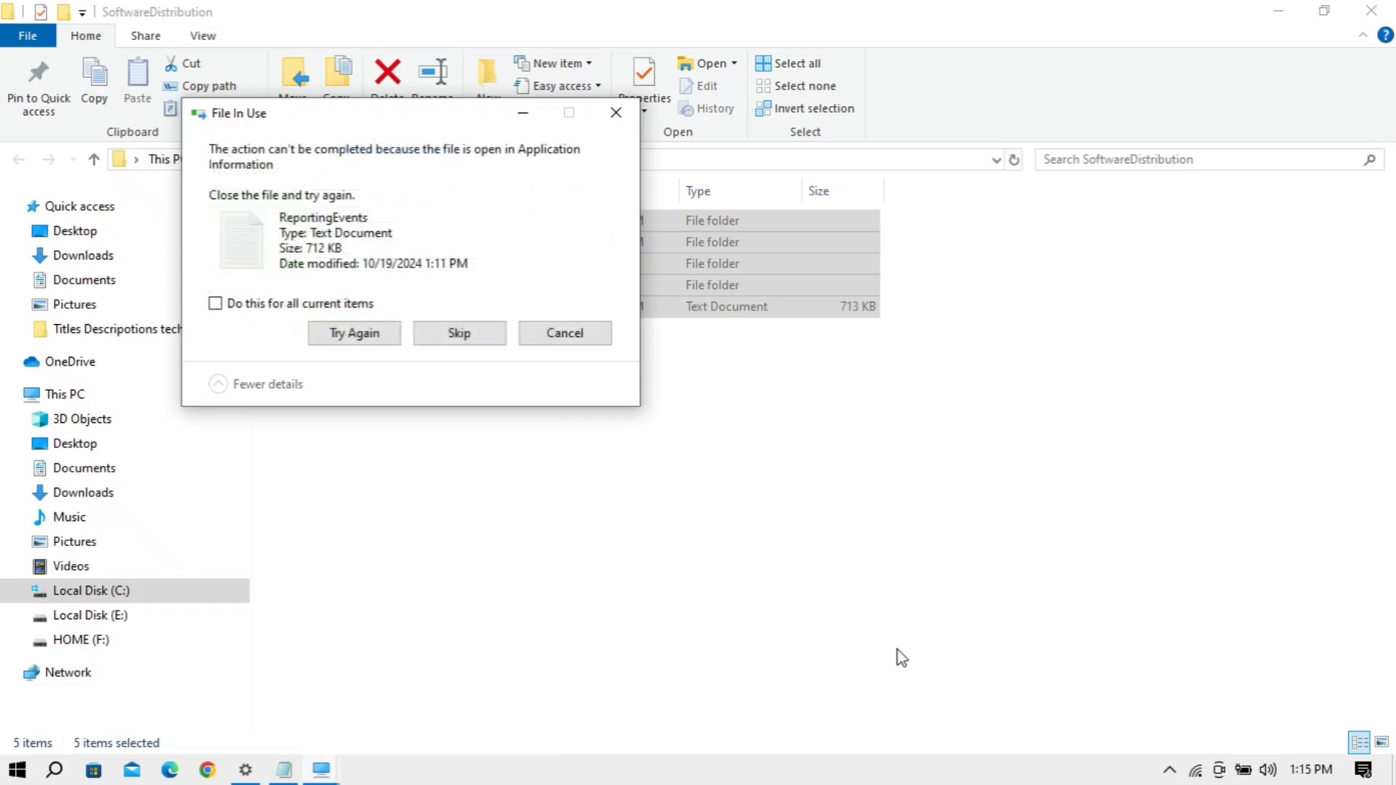
click(241, 310)
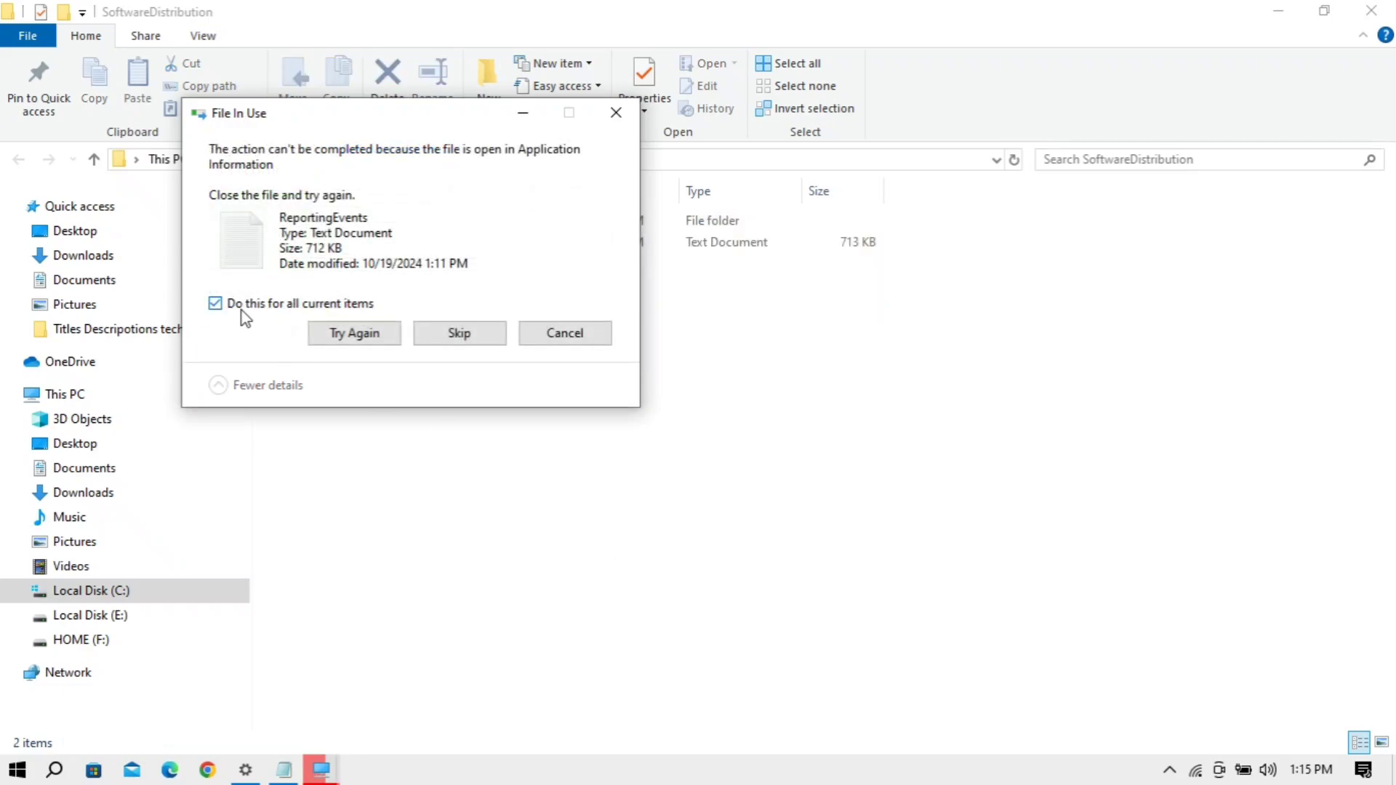
click(452, 340)
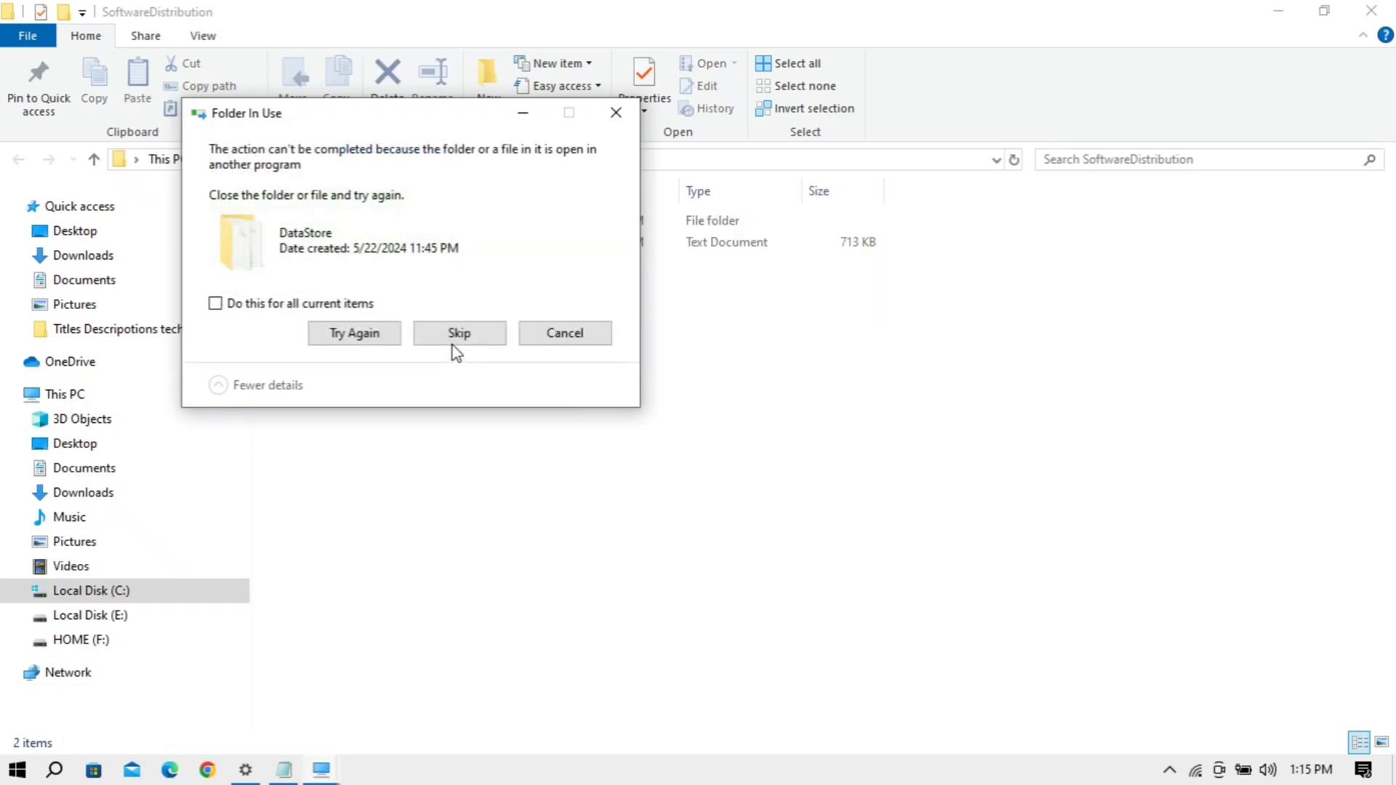
click(328, 305)
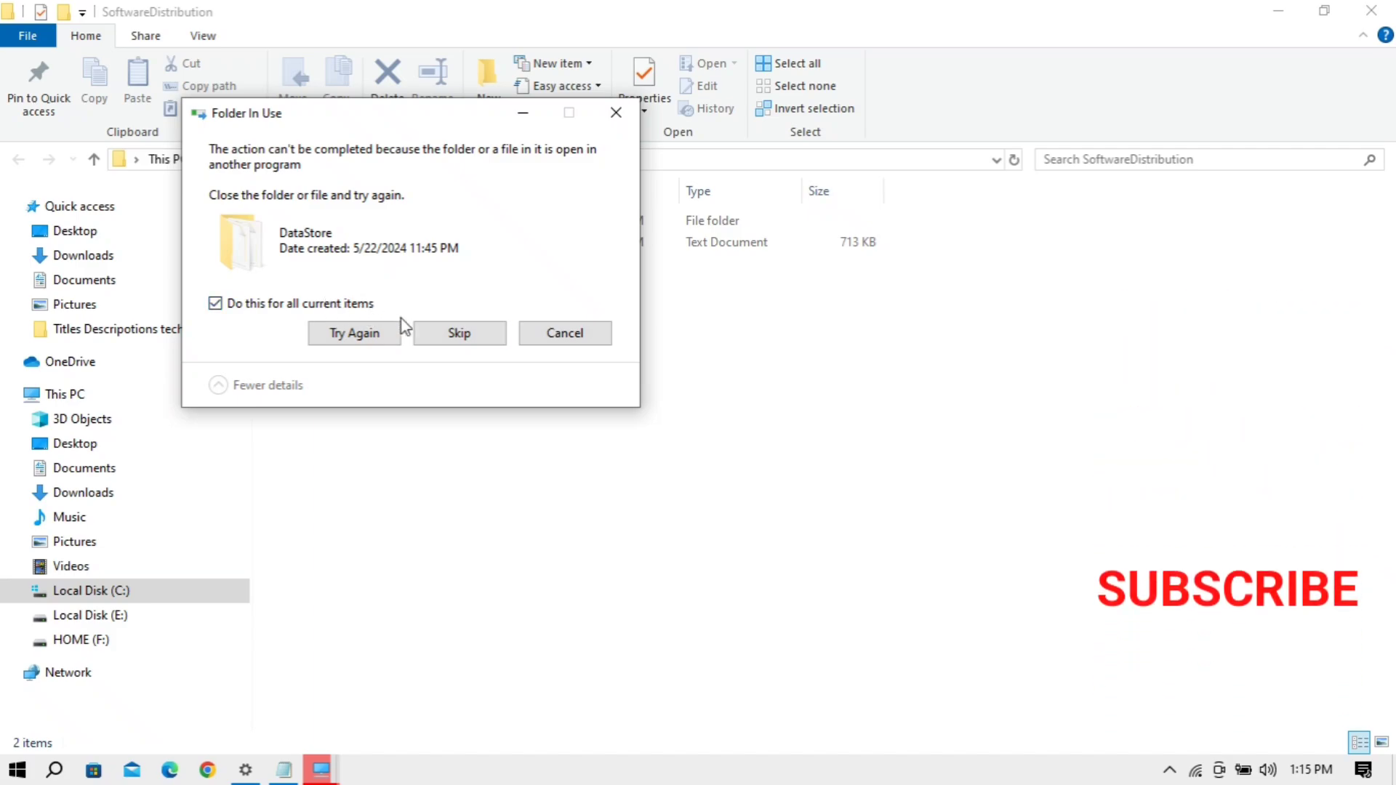
click(455, 331)
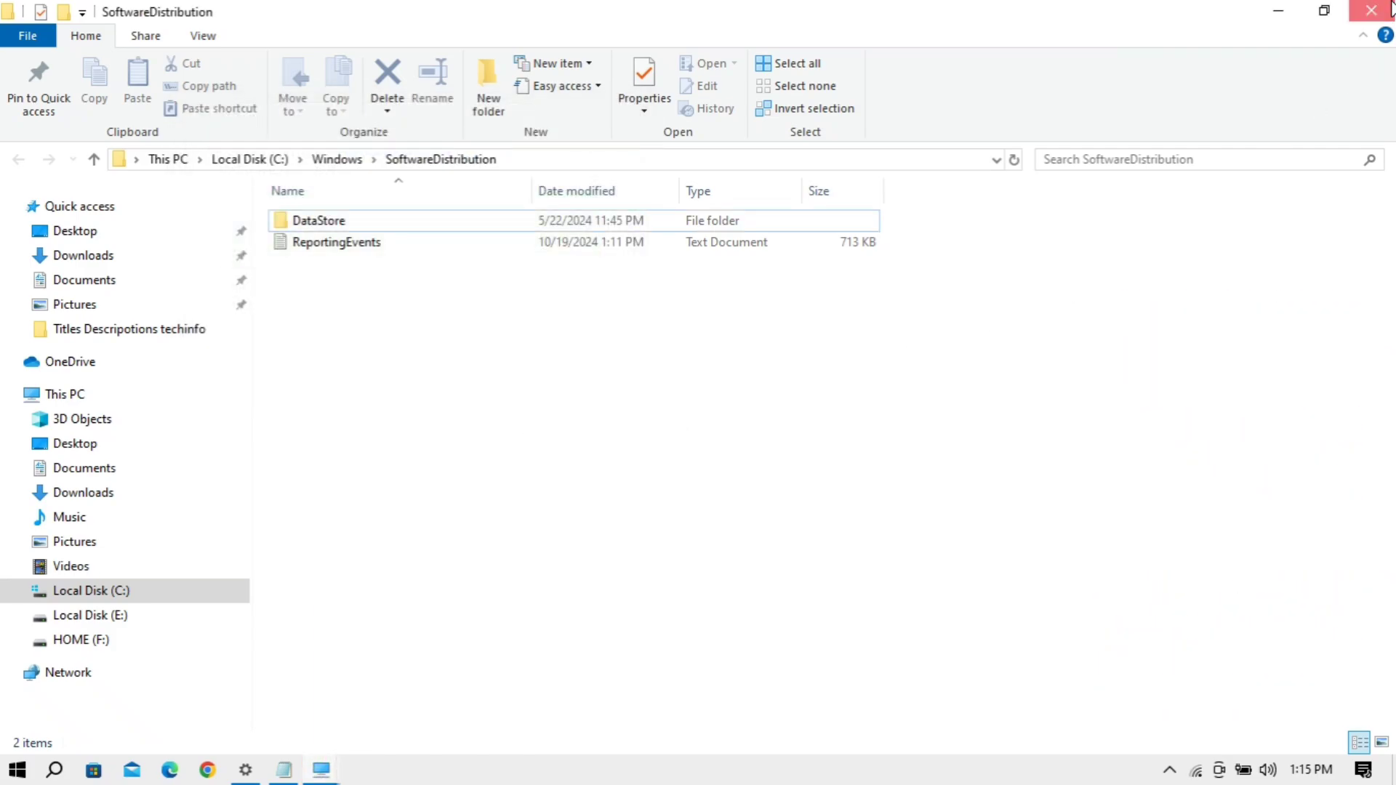
click(1372, 10)
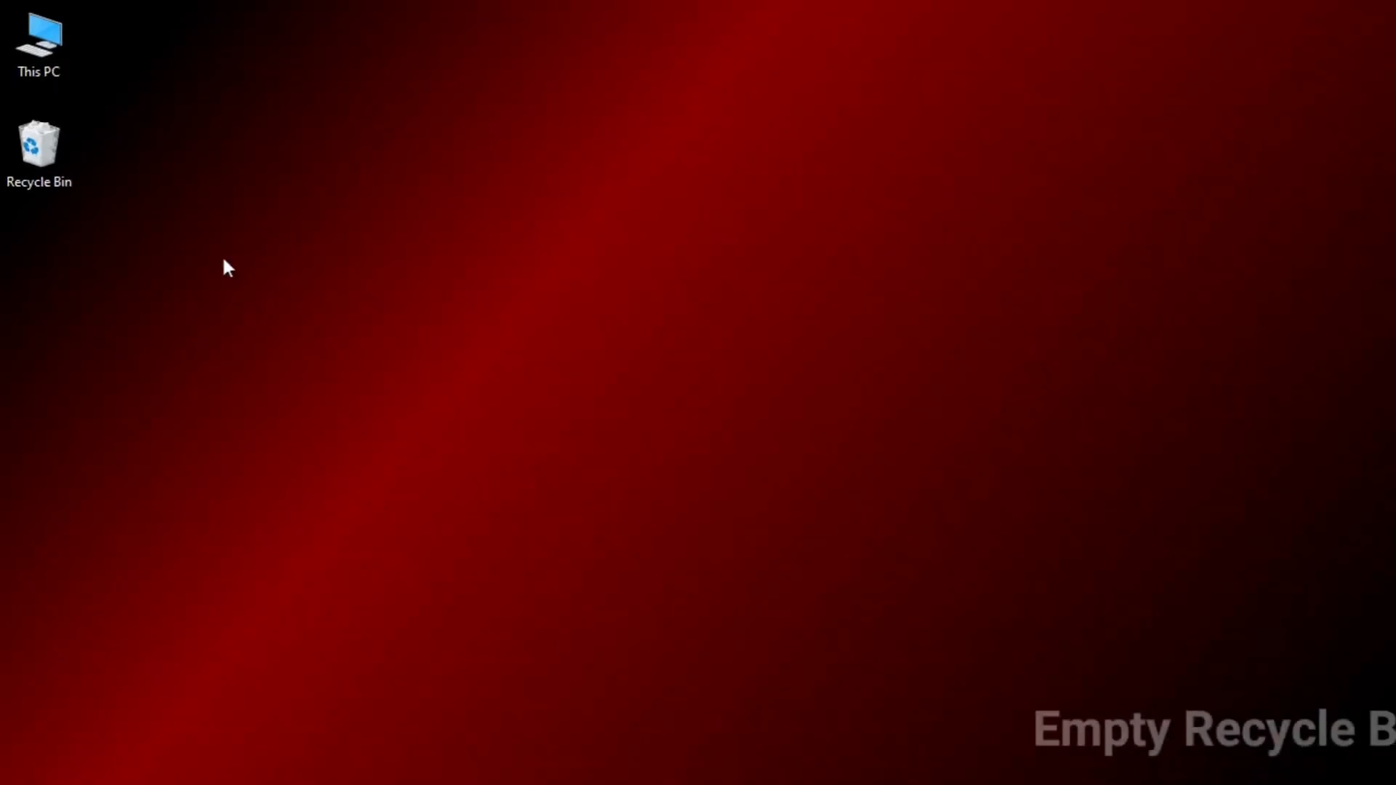
Empty the Recycle Bin, permanently deleting all of its items
right_click(51, 153)
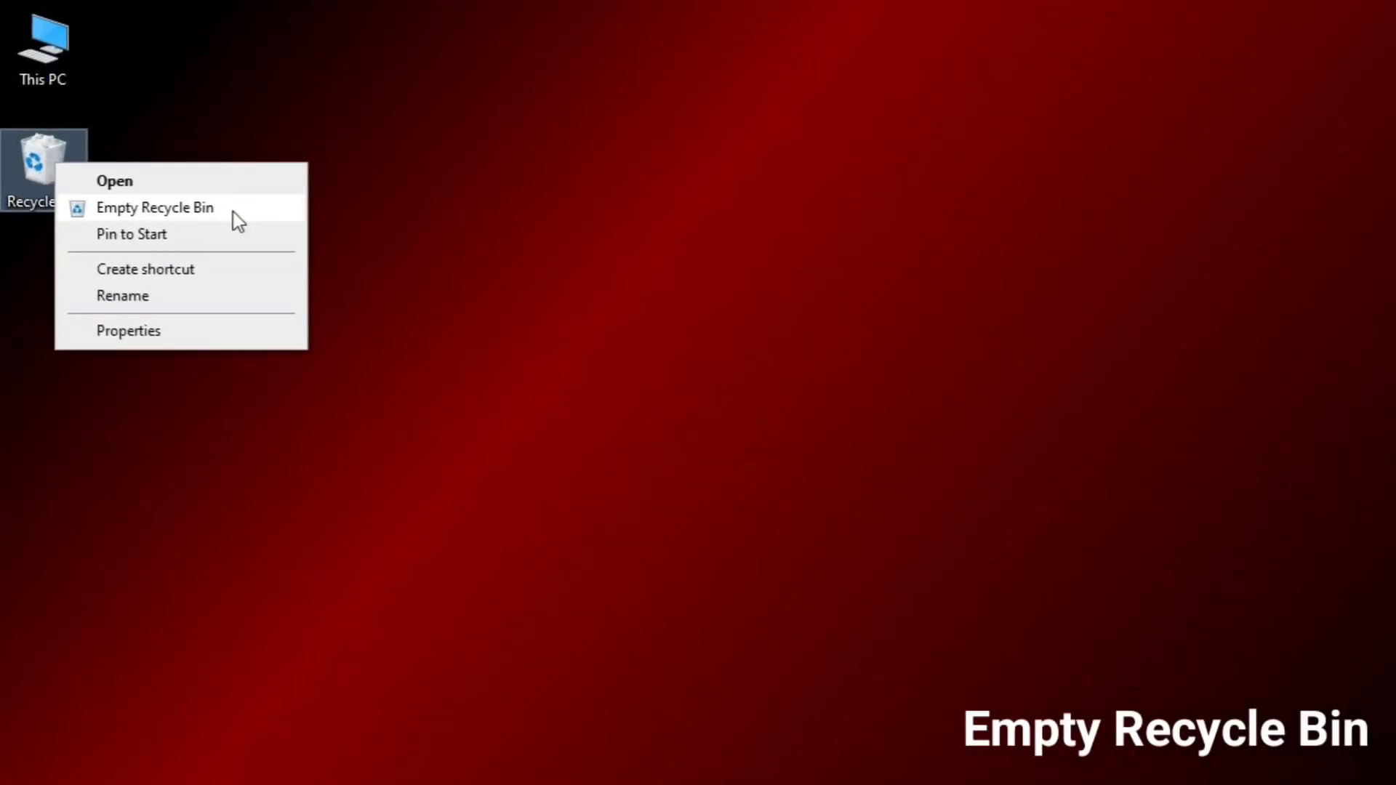
click(250, 224)
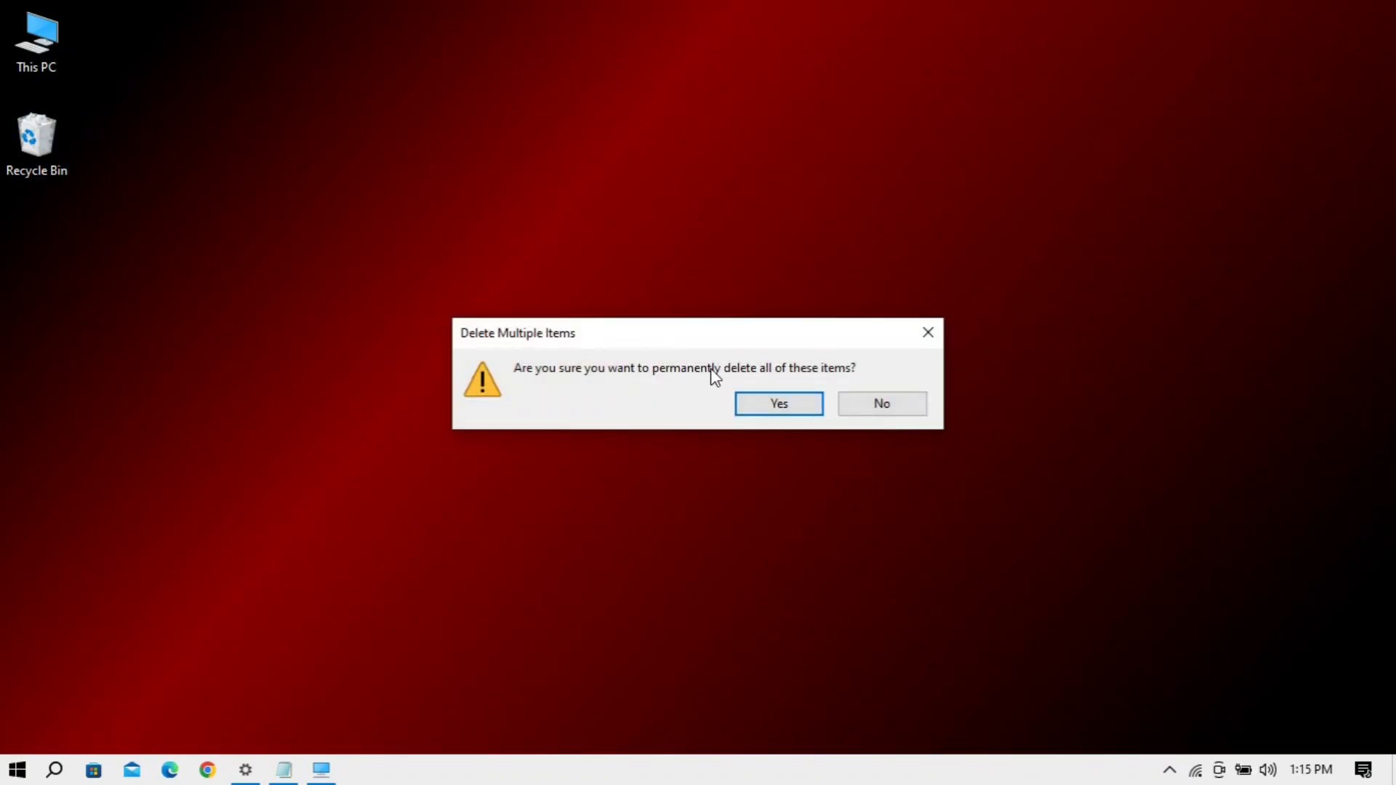
click(773, 402)
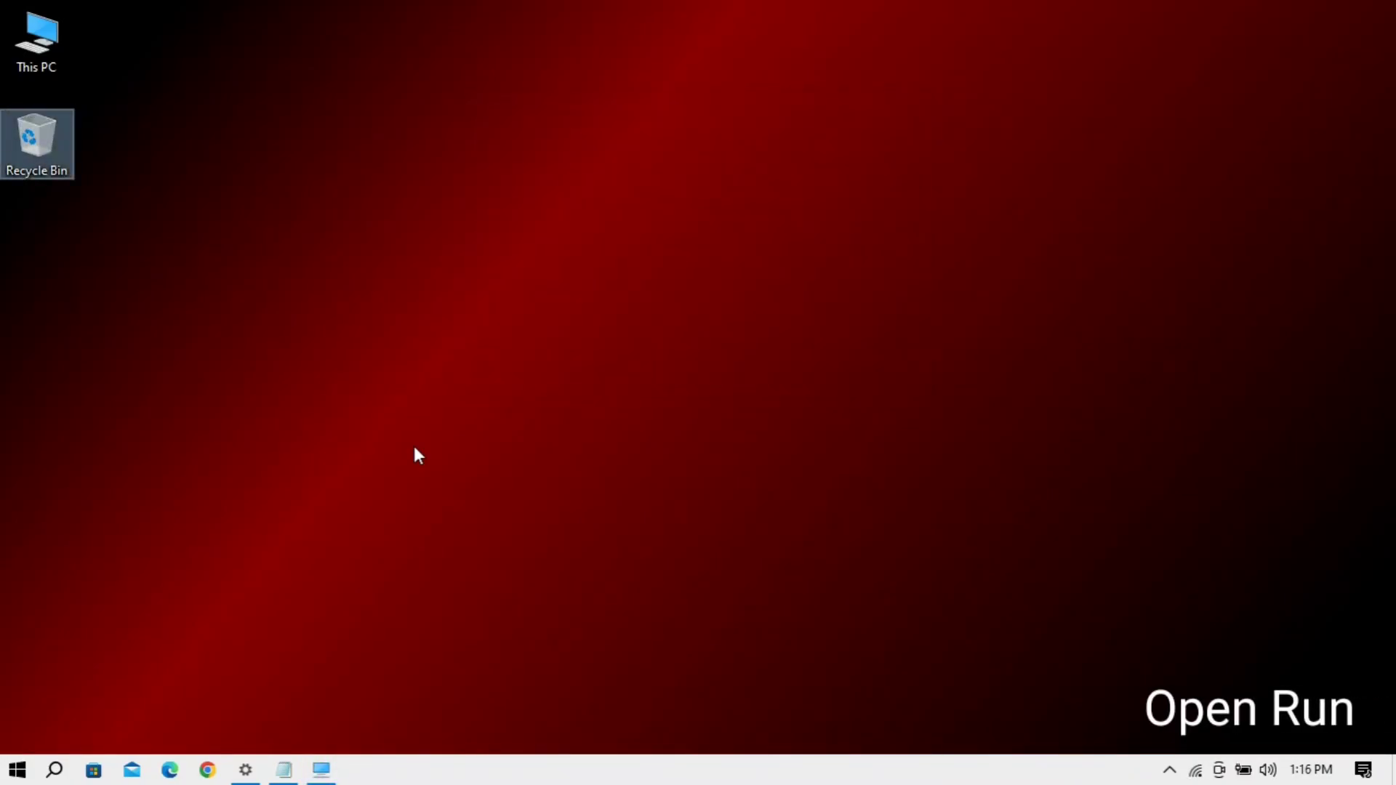
Open the Services console by running services.msc
key(super+r)
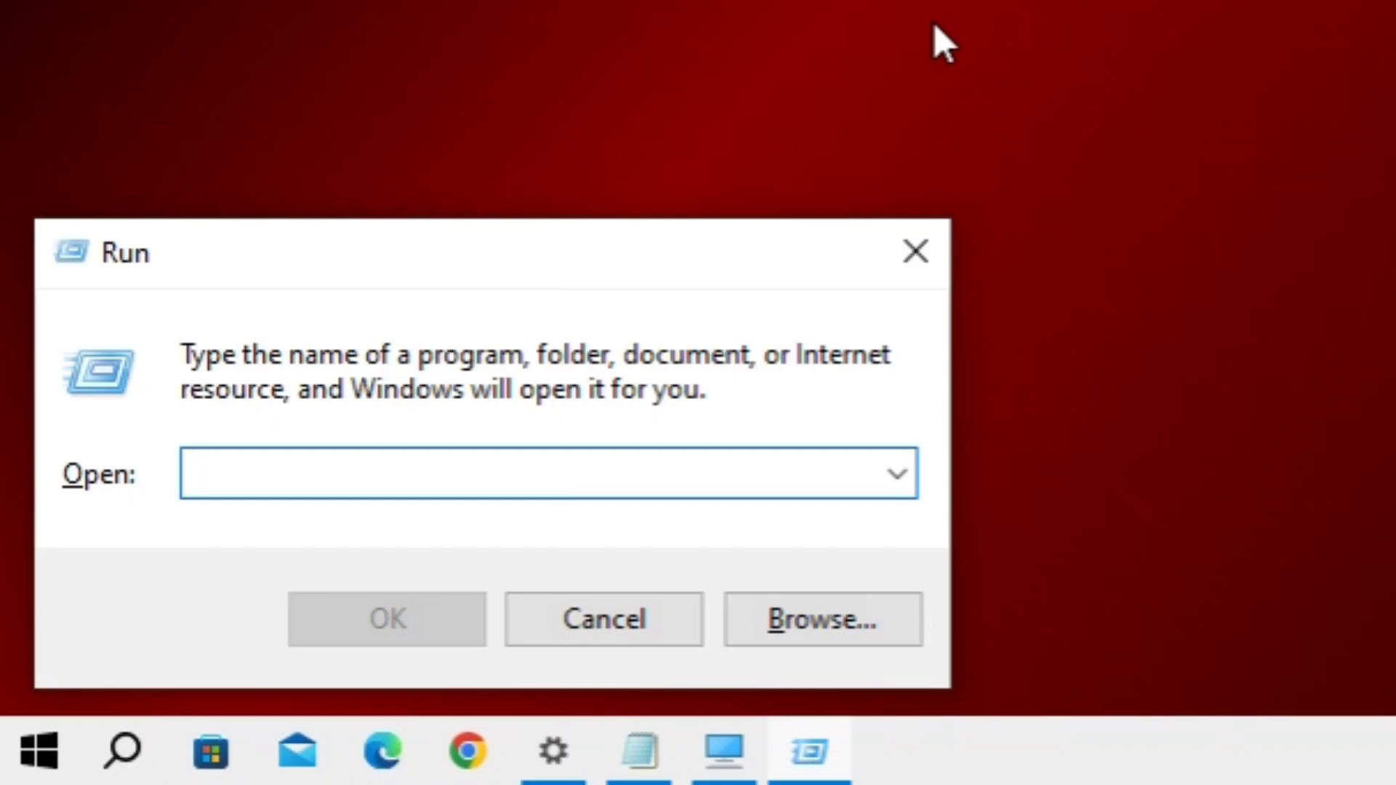
text(servi)
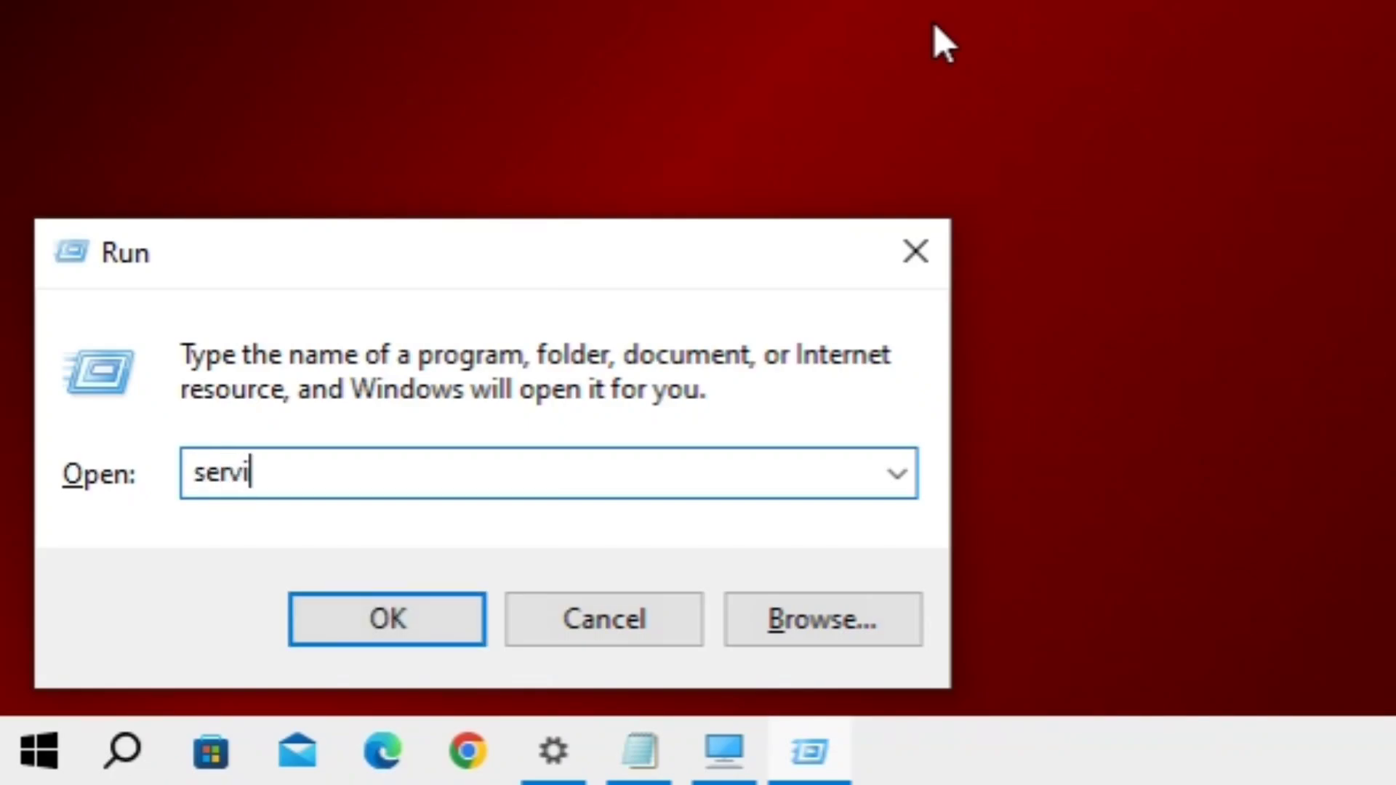
text(ces.msc)
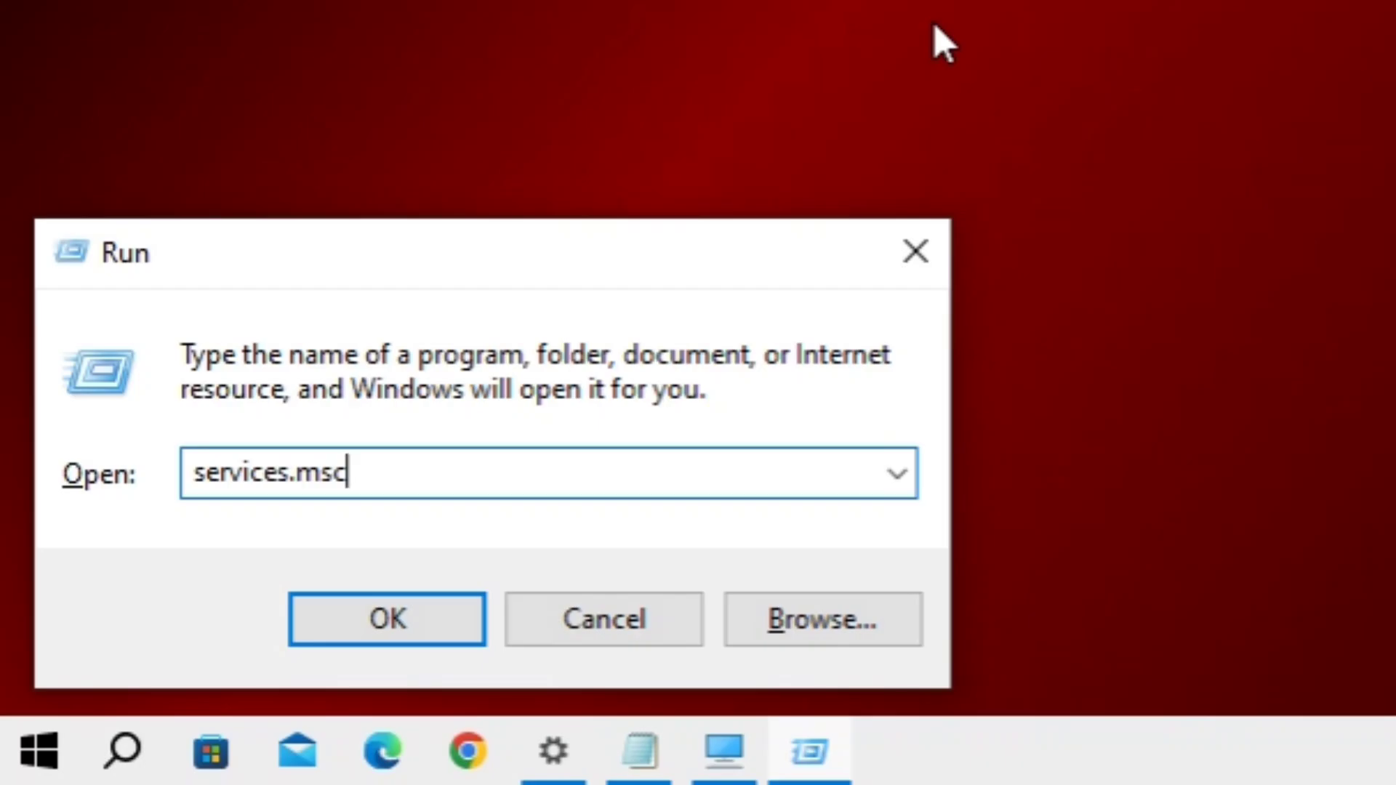
key(Return)
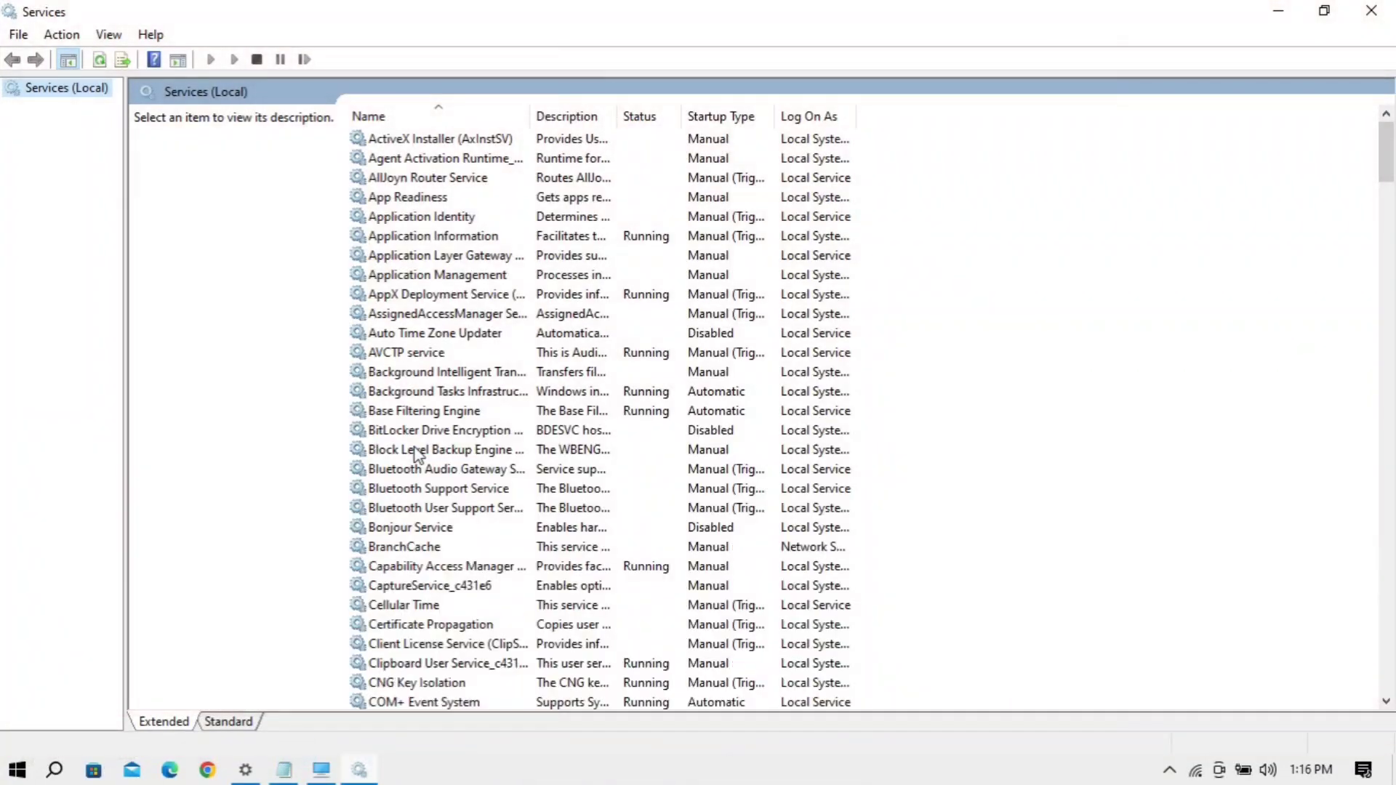
Find the Windows Event Collector service in the list and open its properties, moving the dialog clear of the list
click(418, 451)
key(w)
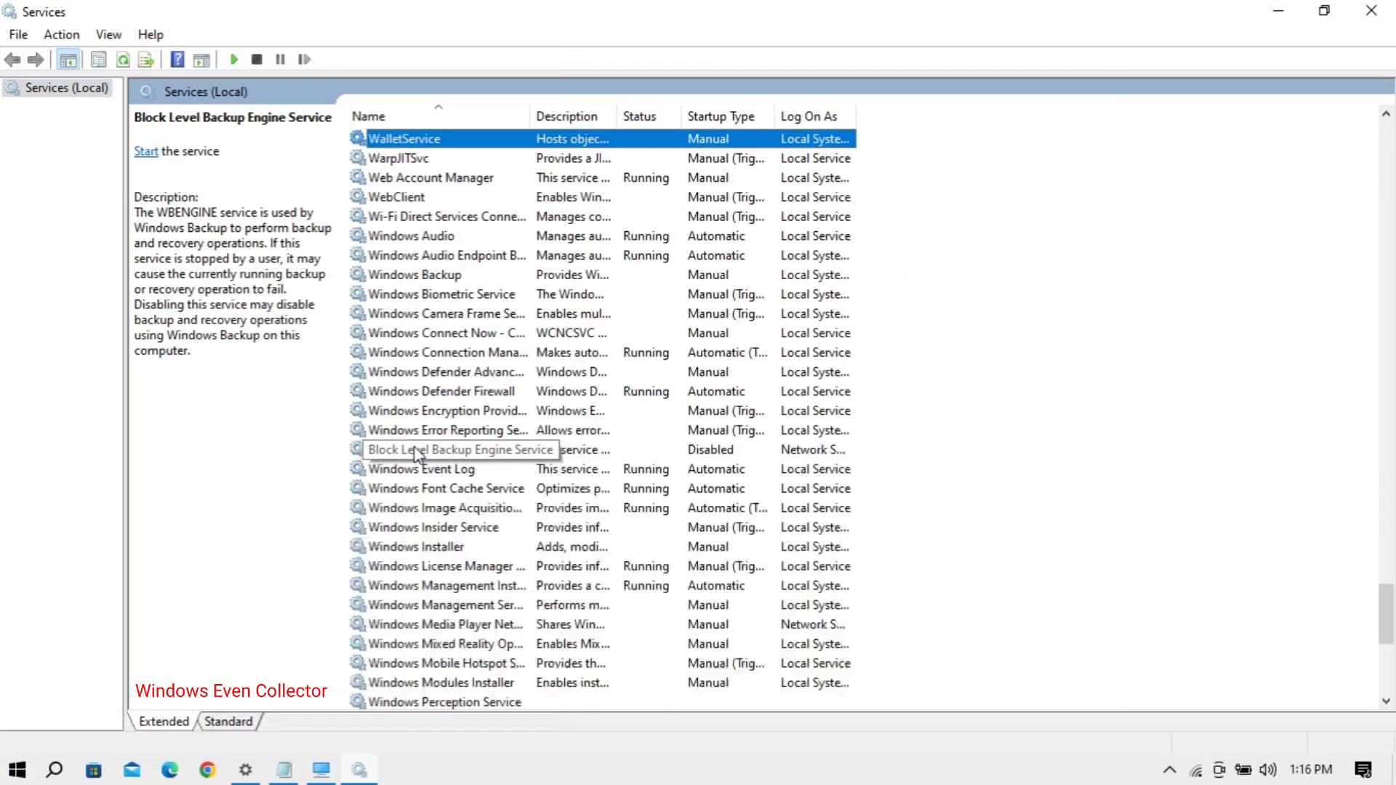
key(w)
key(w)
key(w)
key(w)
key(w)
key(w)
key(w)
key(w)
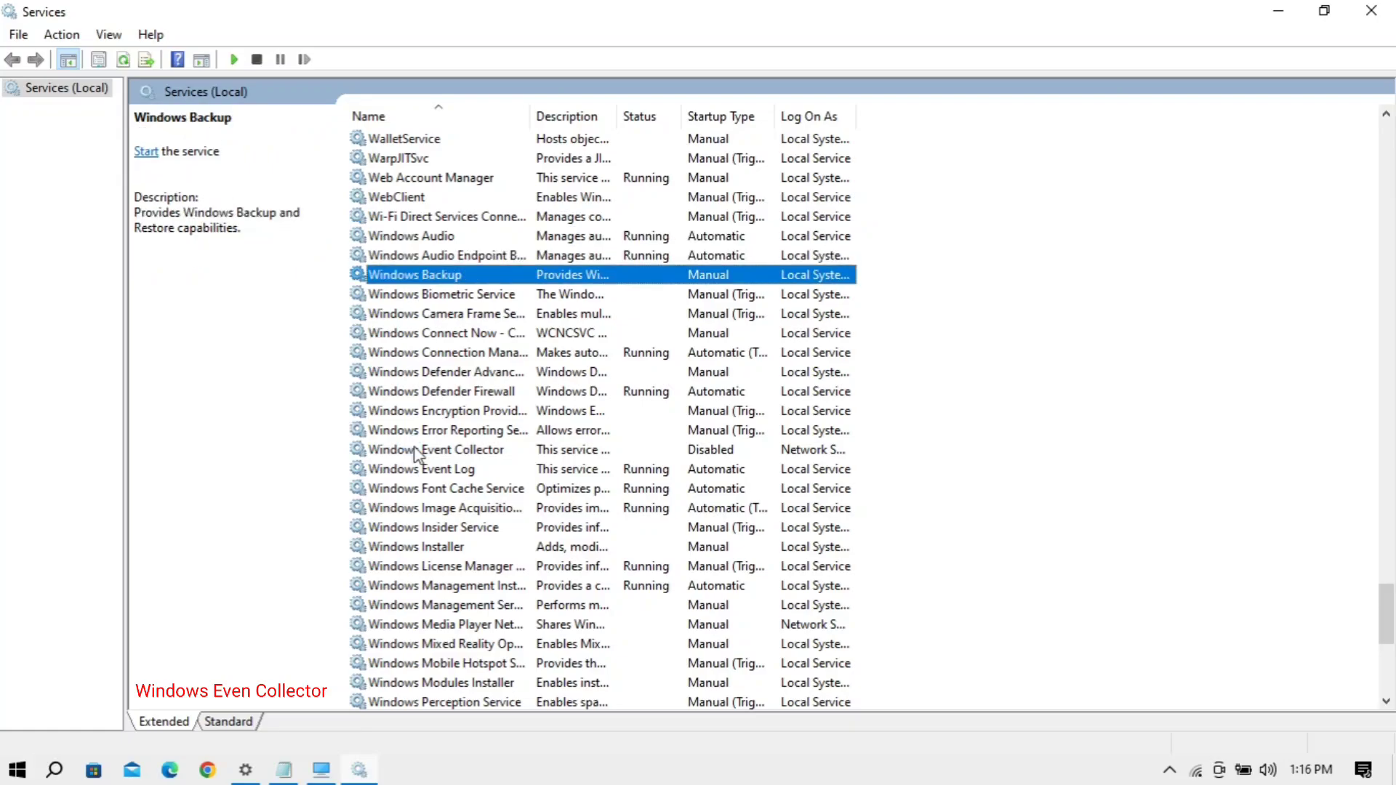
key(w)
key(w)
key(w)
key(w)
key(w)
key(w)
key(w)
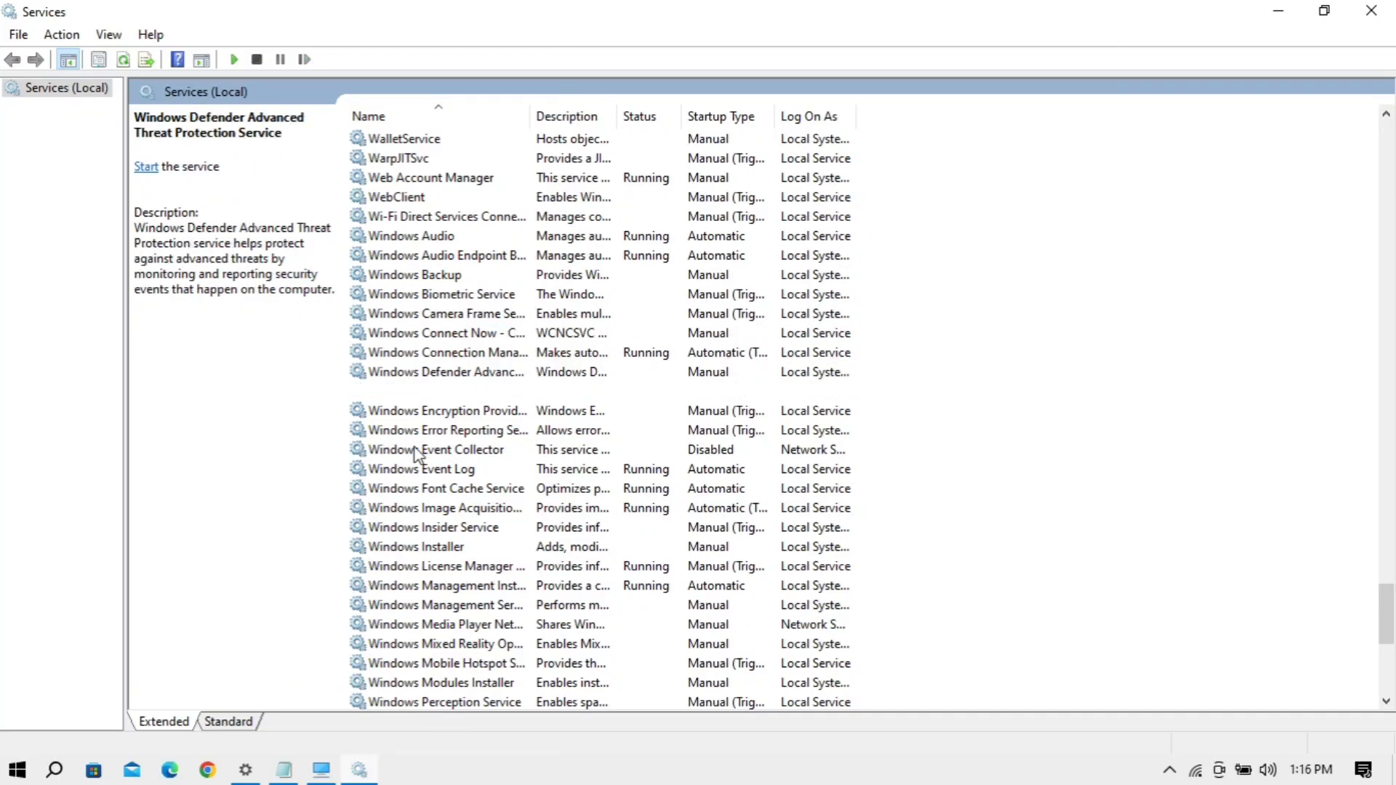
key(w)
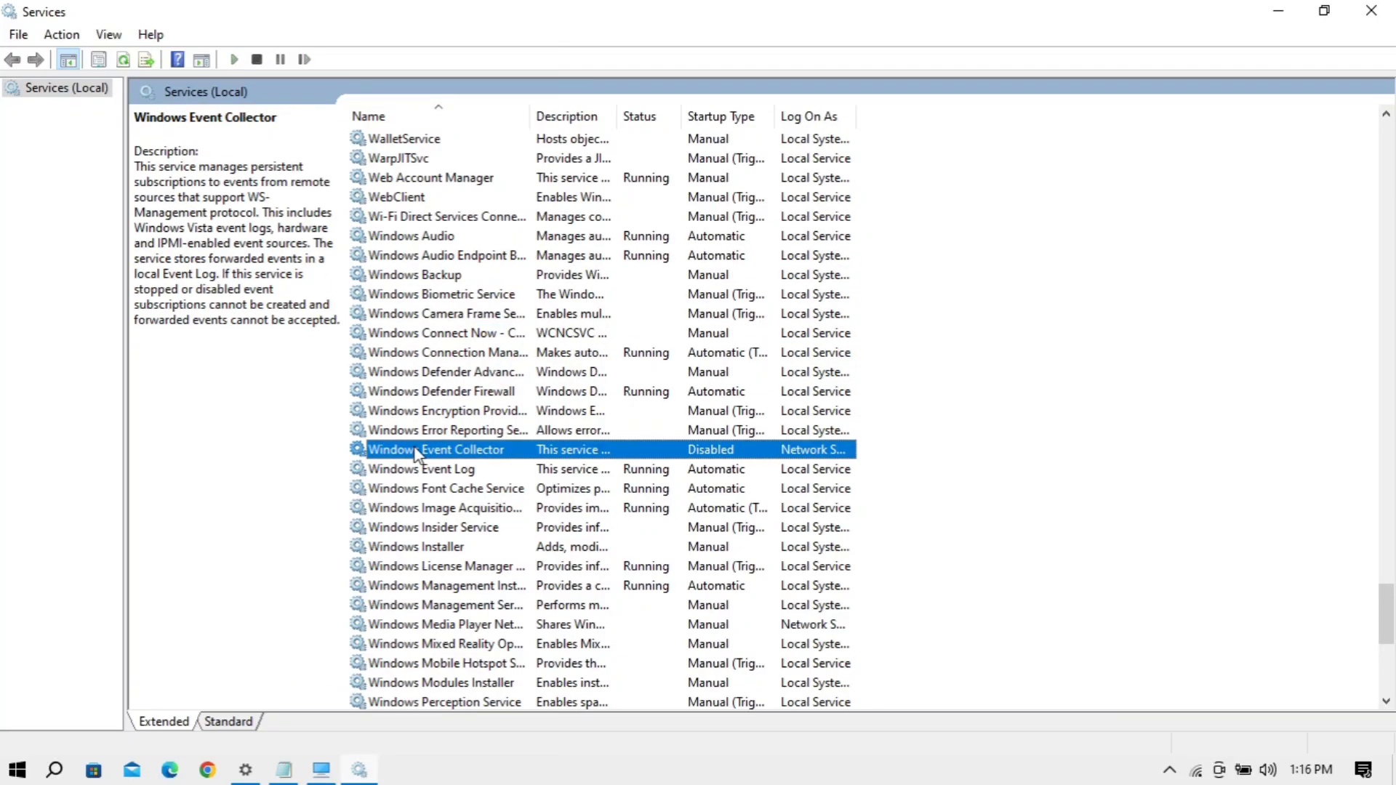
double_click(810, 448)
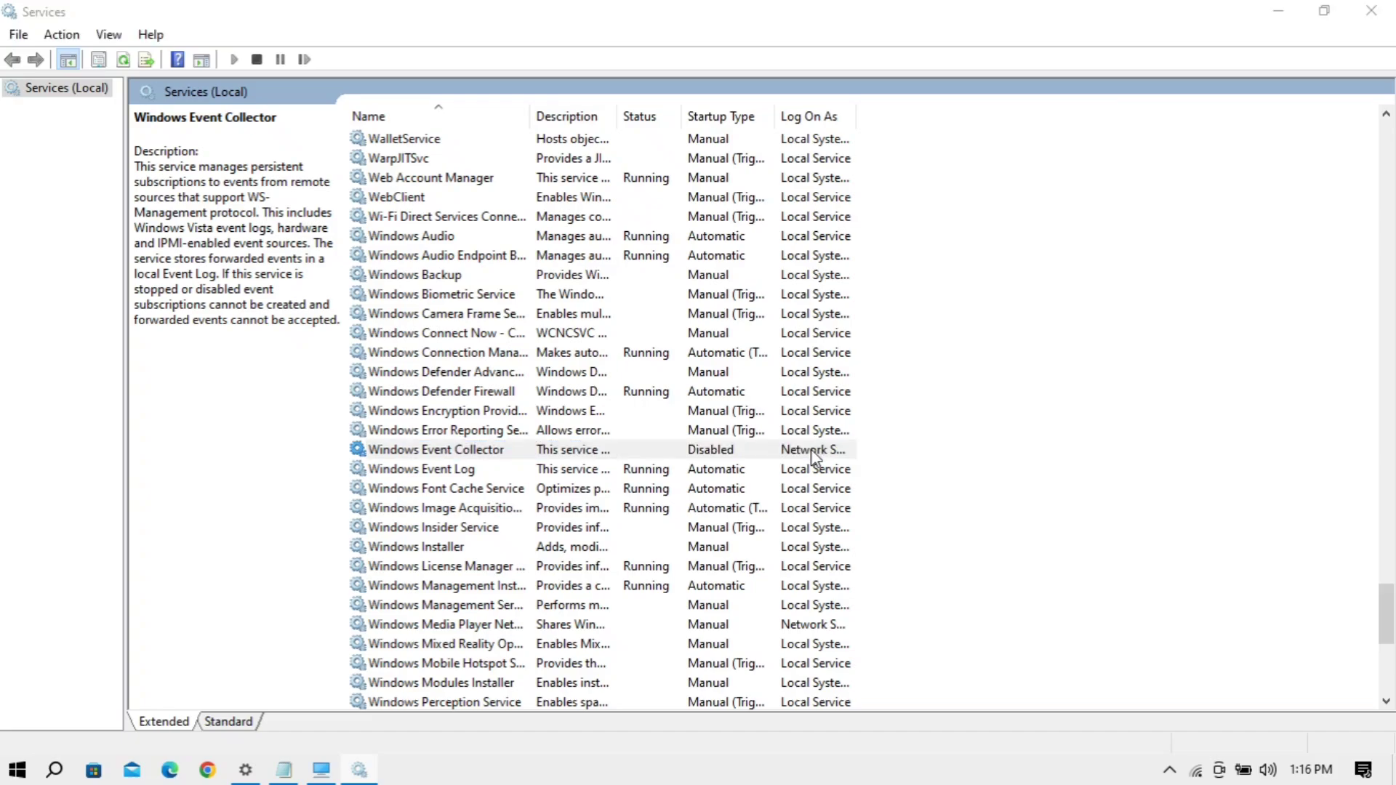
drag(784, 159, 1212, 188)
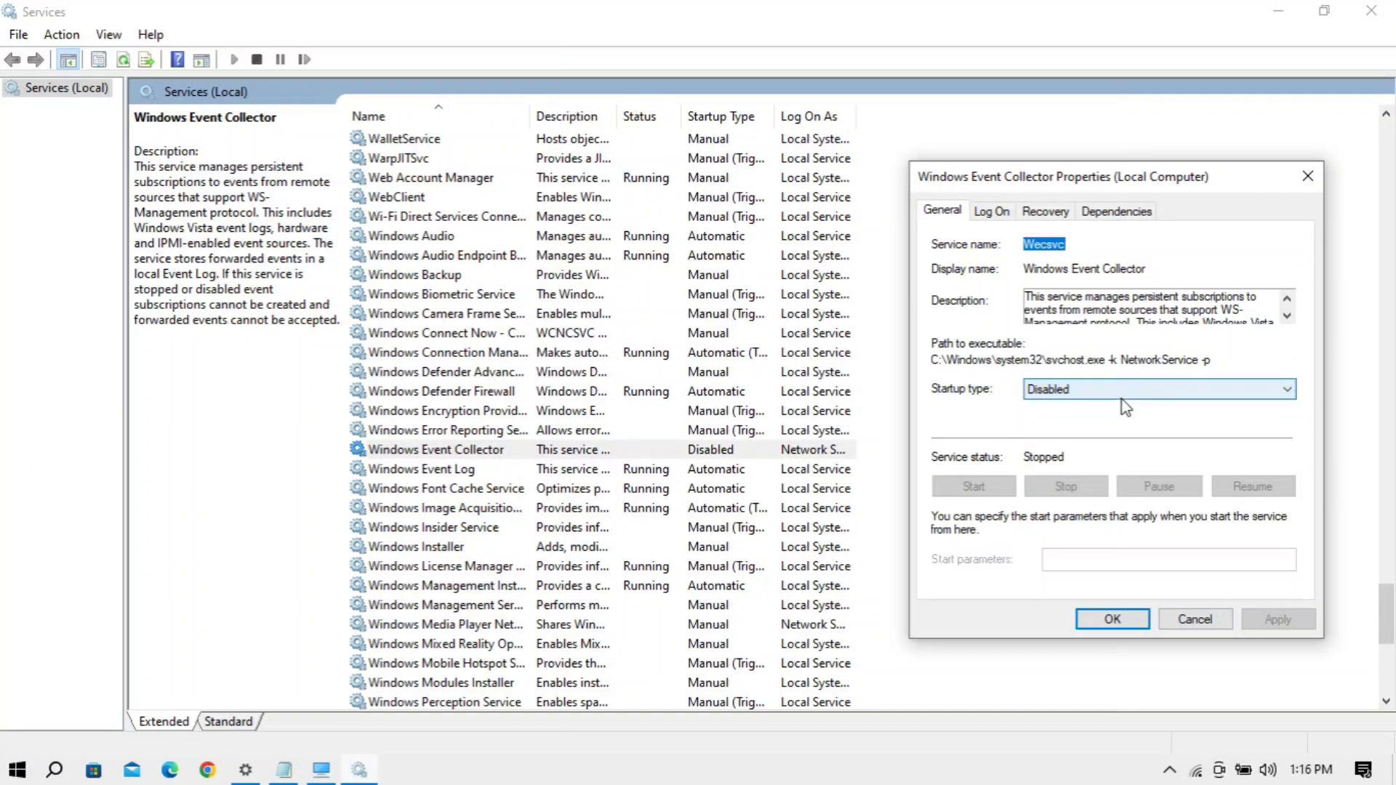
Set the Windows Event Collector startup type to Automatic, apply it and start the service, closing its properties
click(1152, 389)
click(1084, 423)
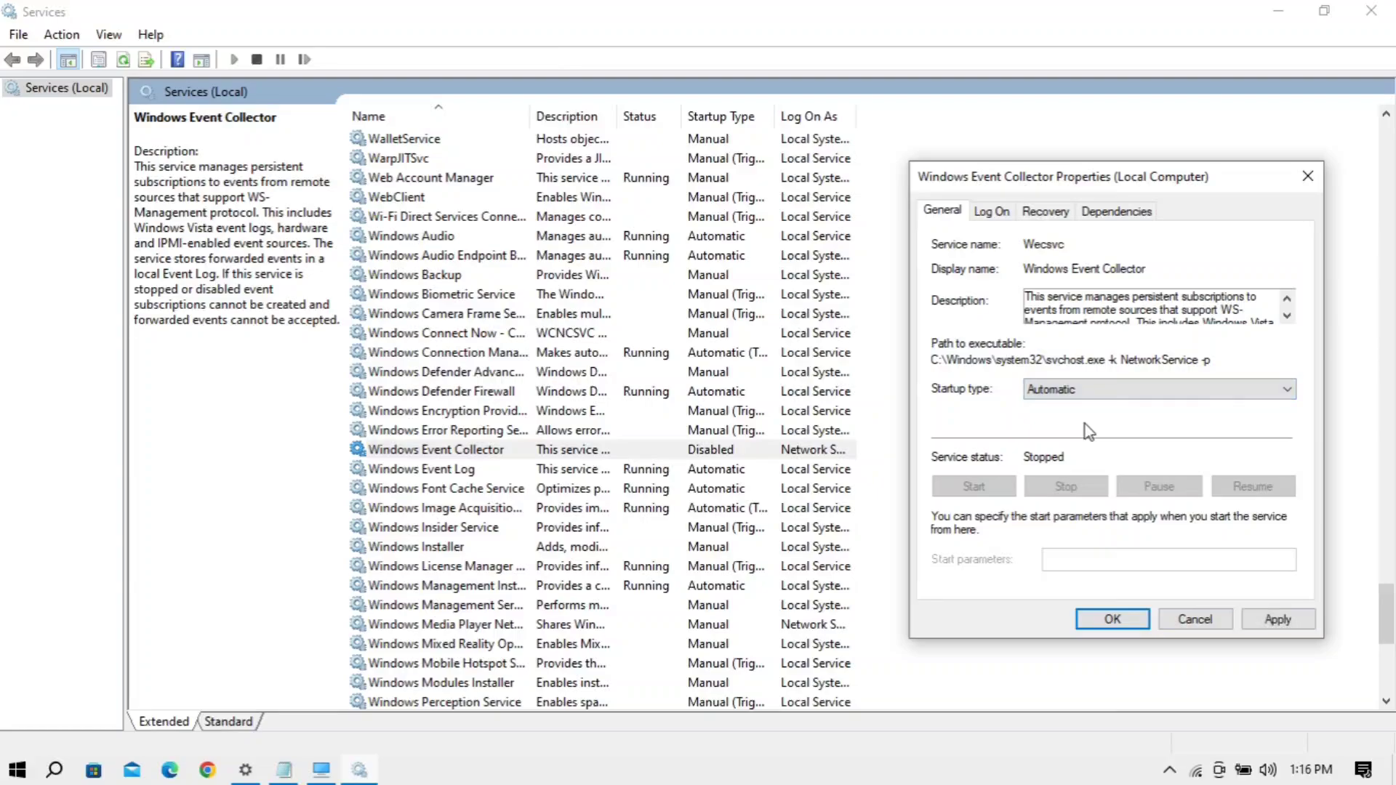
click(1278, 619)
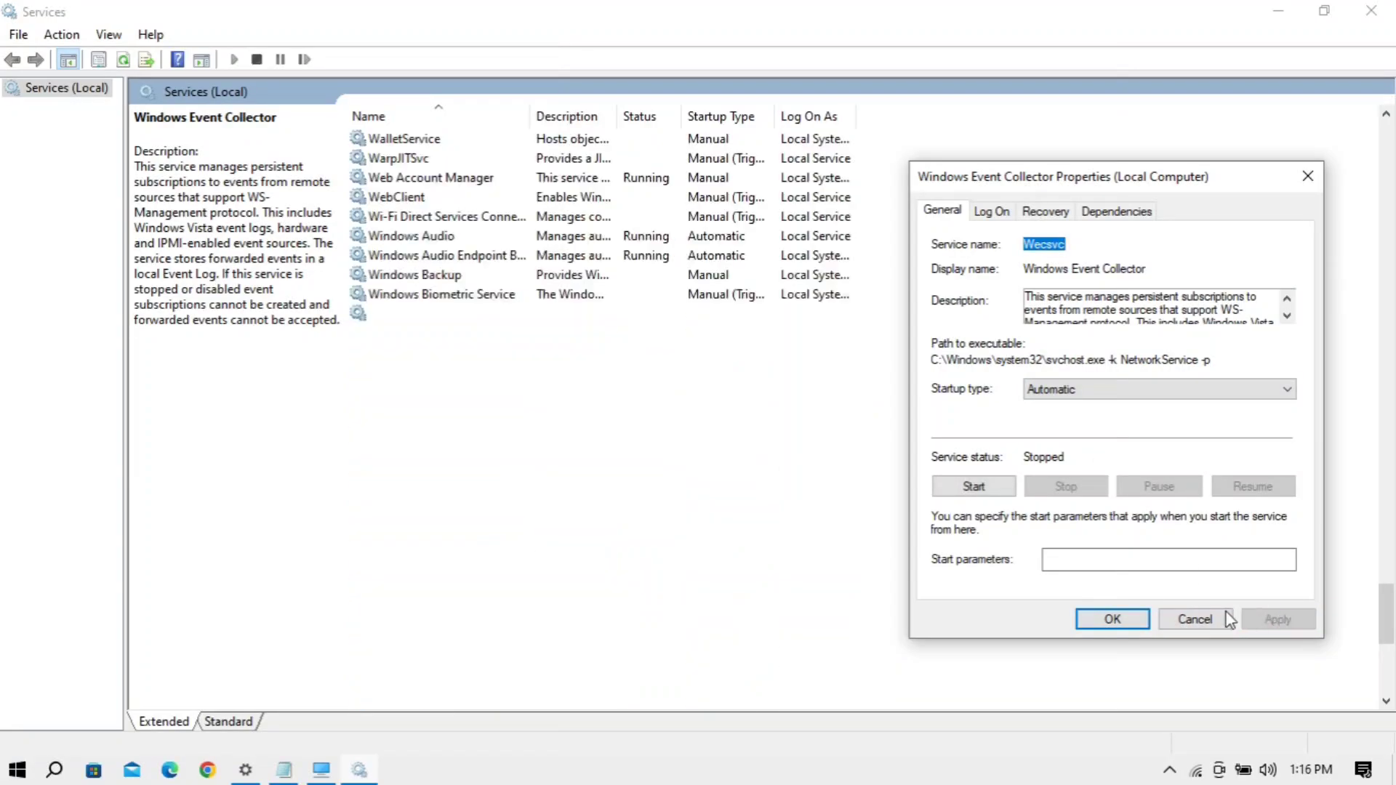
click(972, 491)
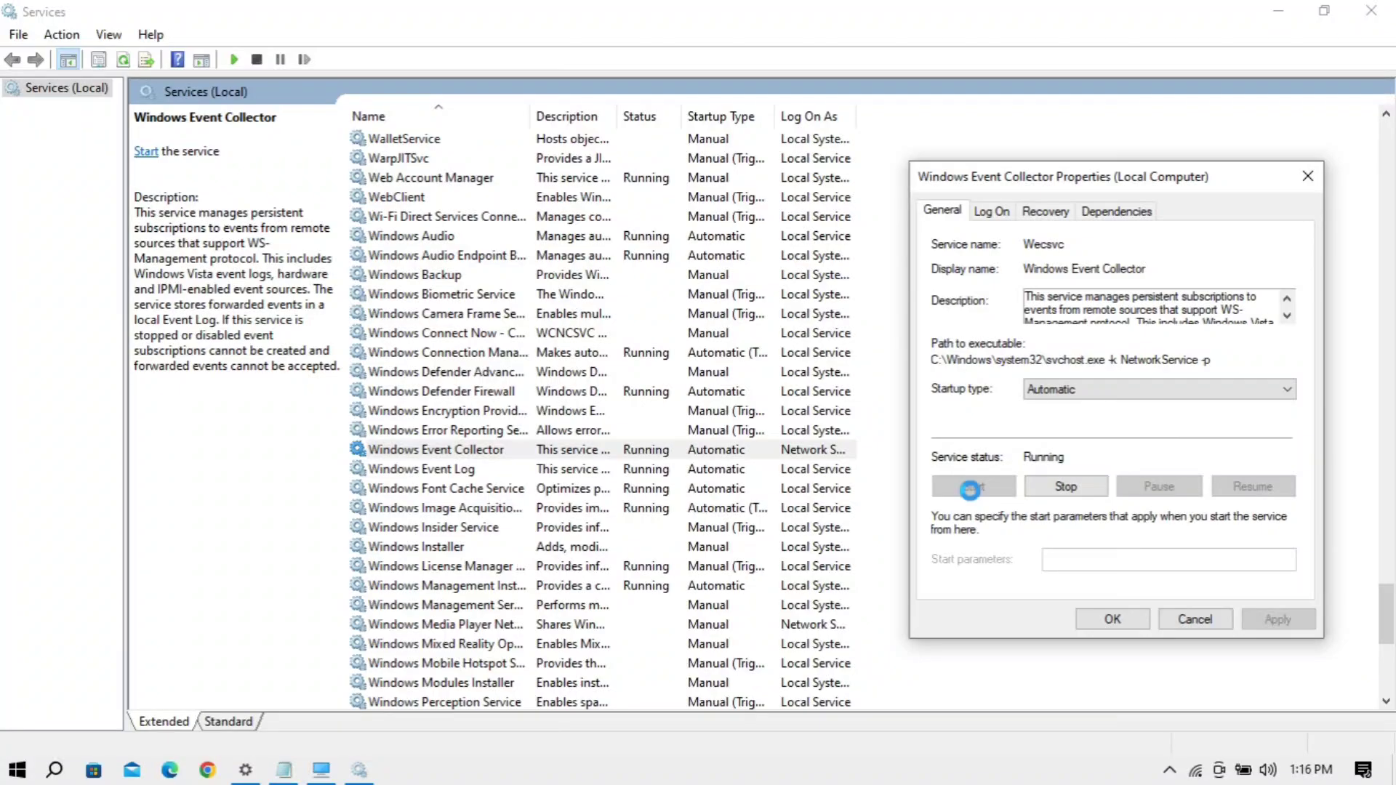
click(1098, 617)
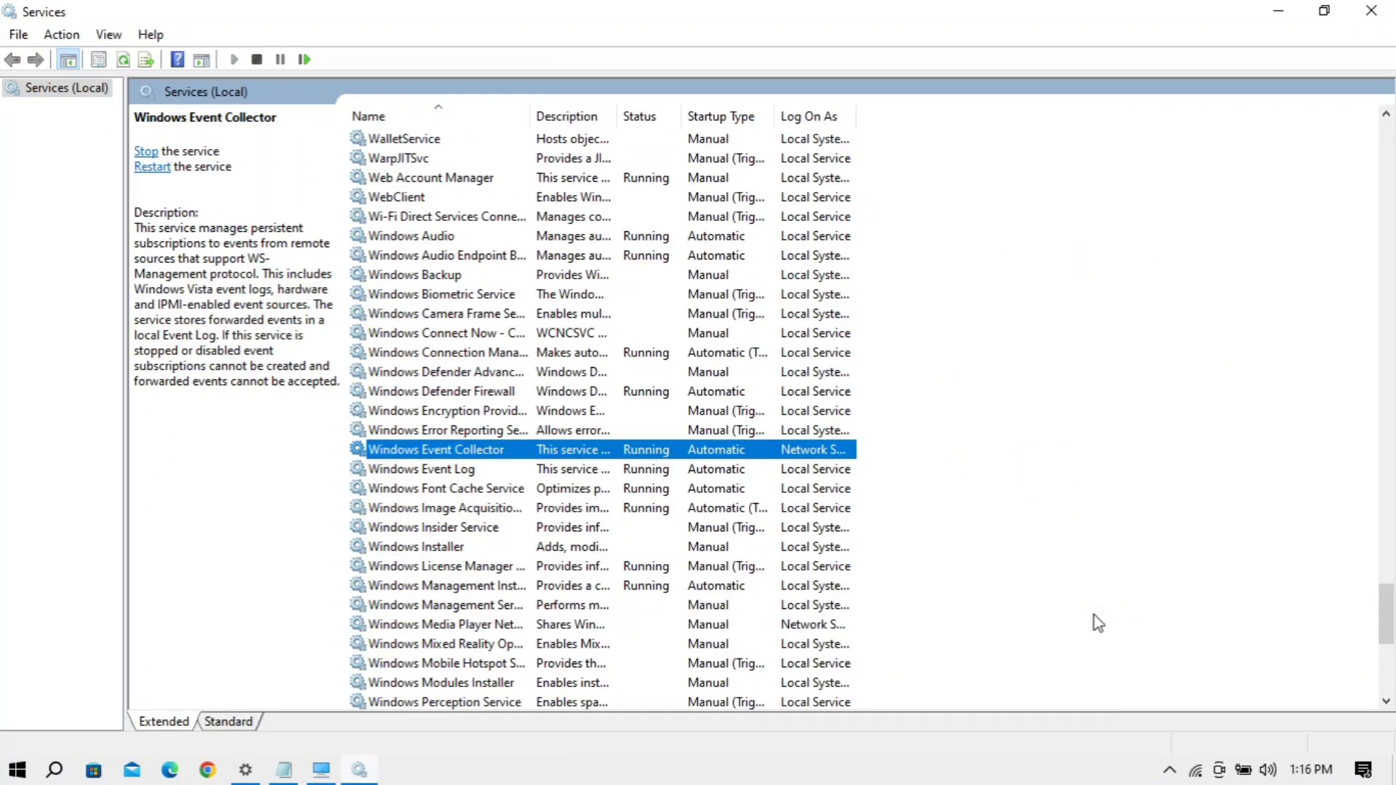
Find the Windows Update service in the list and open its properties
key(Down)
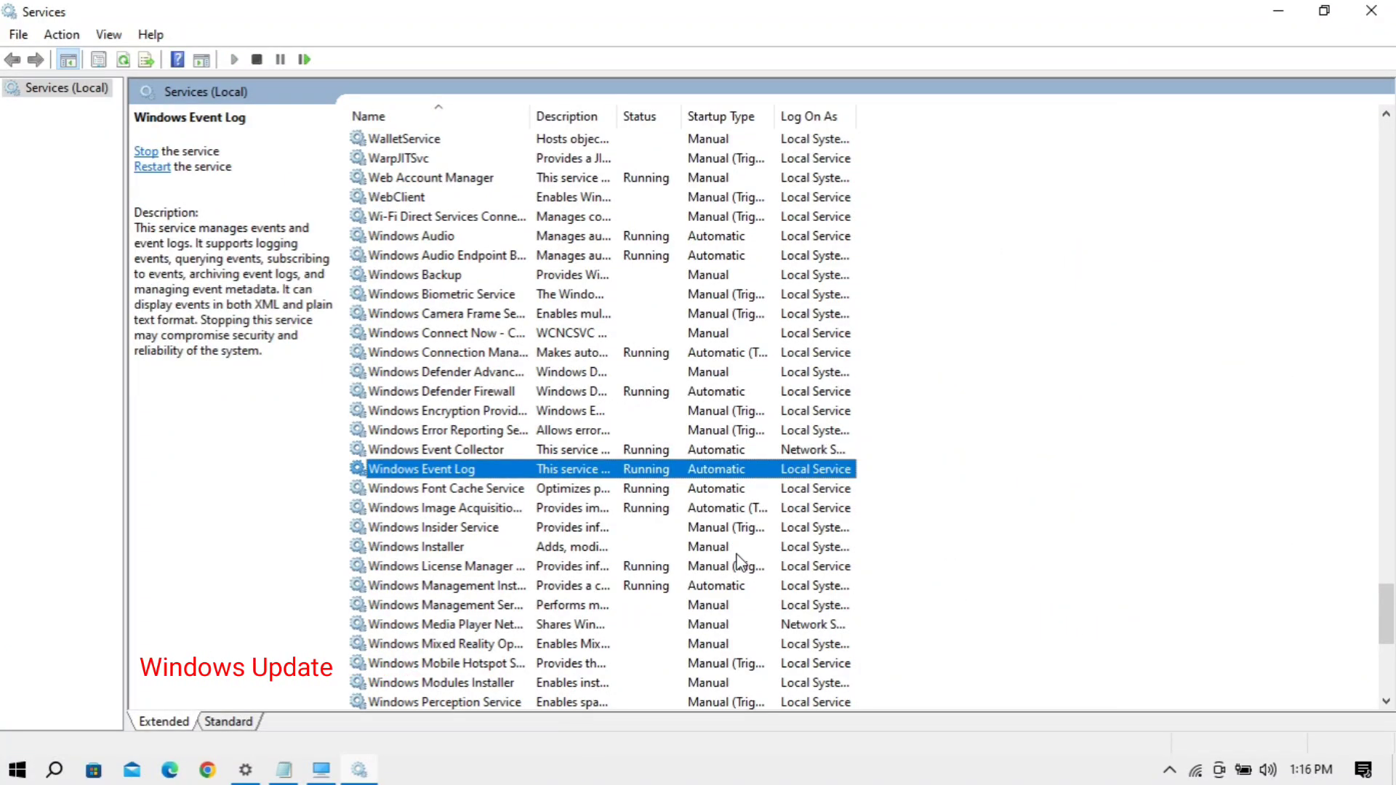
key(Down)
key(Down)
key(Down)
key(Down)
key(Down)
key(Down)
key(Down)
key(Down)
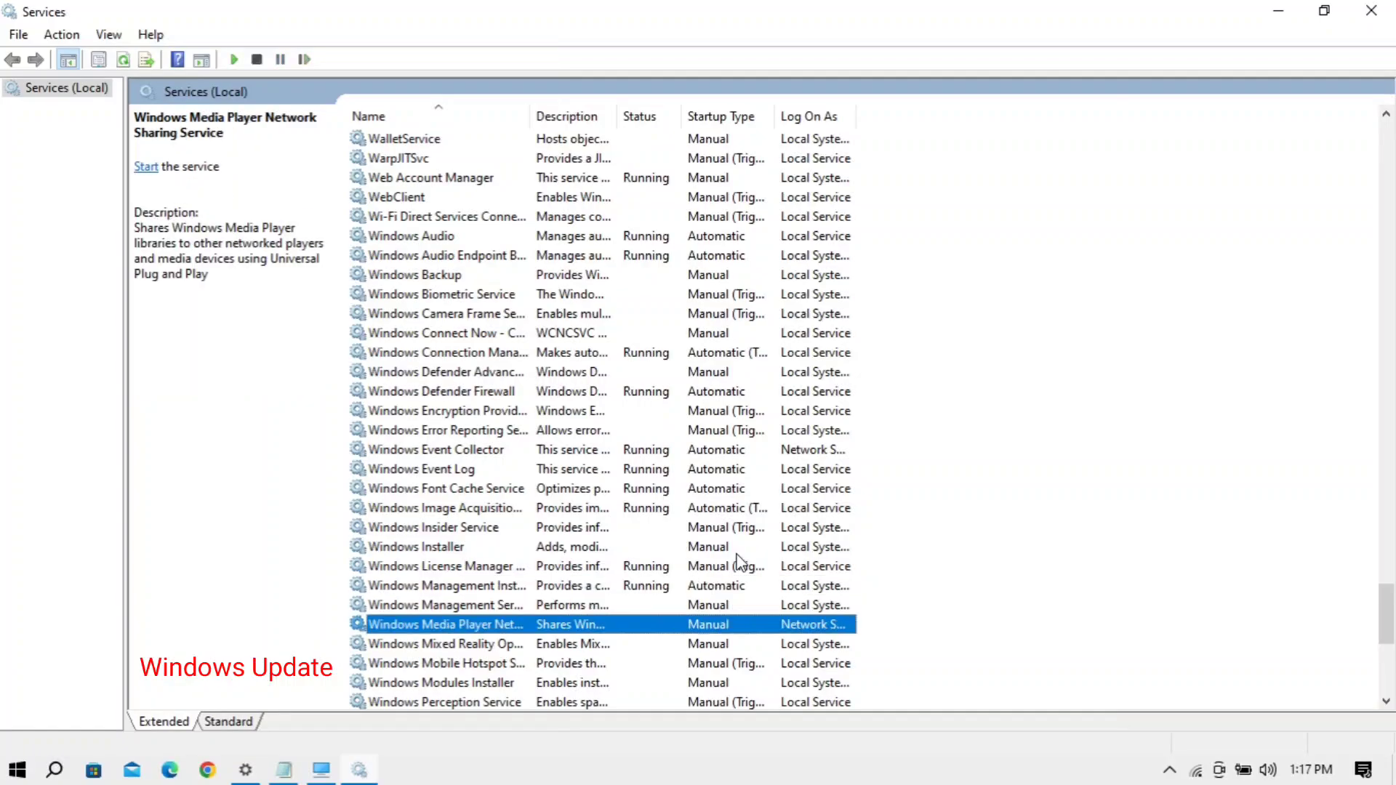
key(Down)
key(Down)
key(Down)
key(Down)
key(Down)
key(Down)
key(Down)
key(Down)
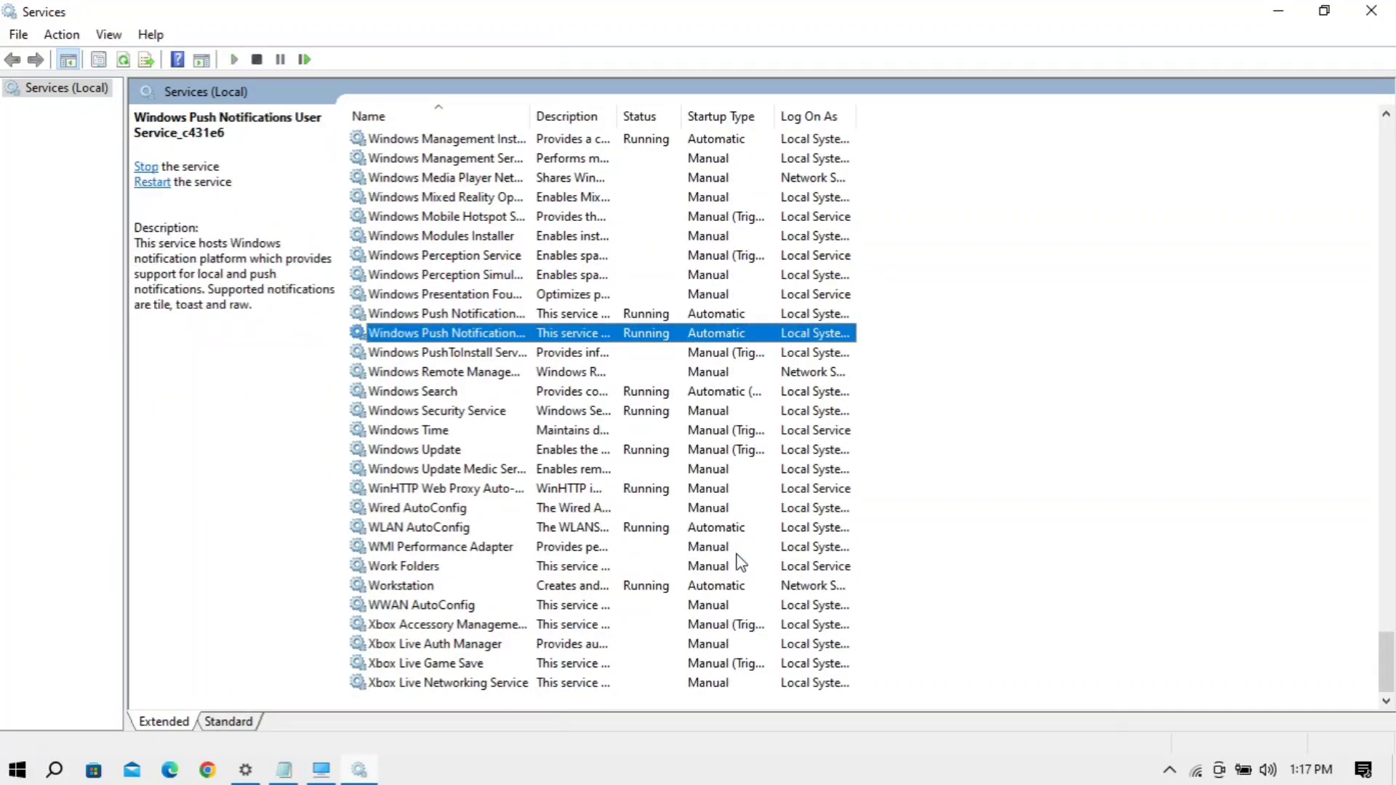
key(Down)
key(Down)
key(Down)
key(Down)
key(Down)
key(Down)
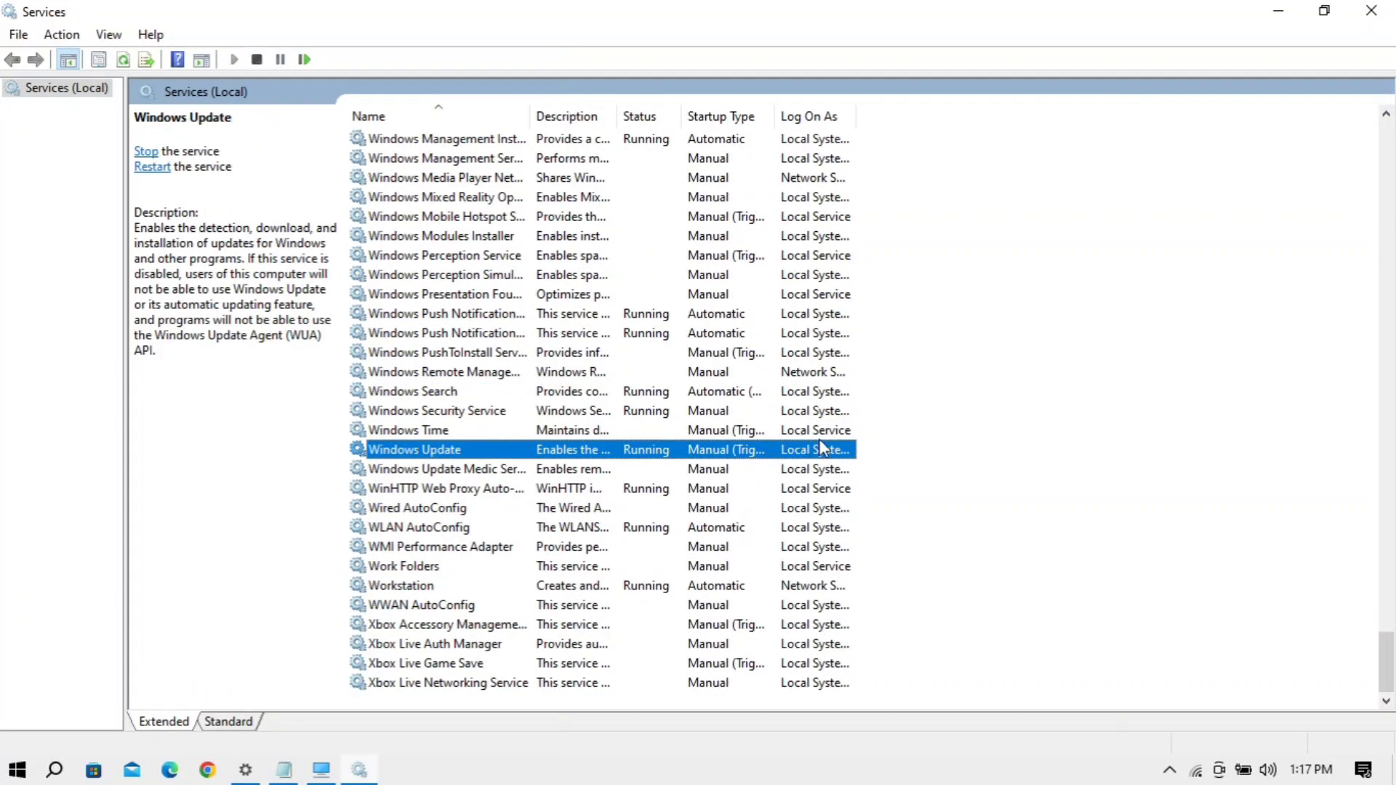
key(Return)
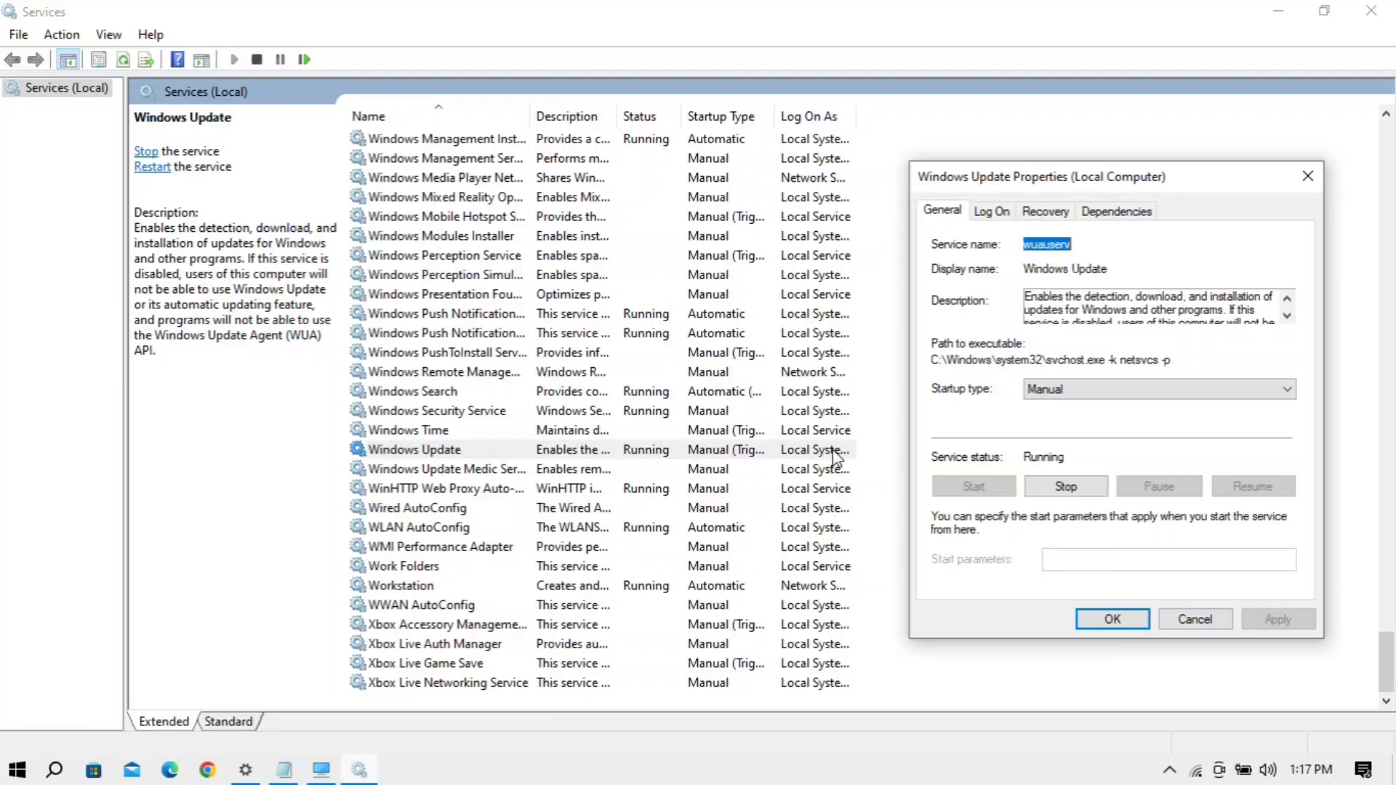
Set the Windows Update service's startup type to Automatic, apply it and close the Services console
click(1152, 389)
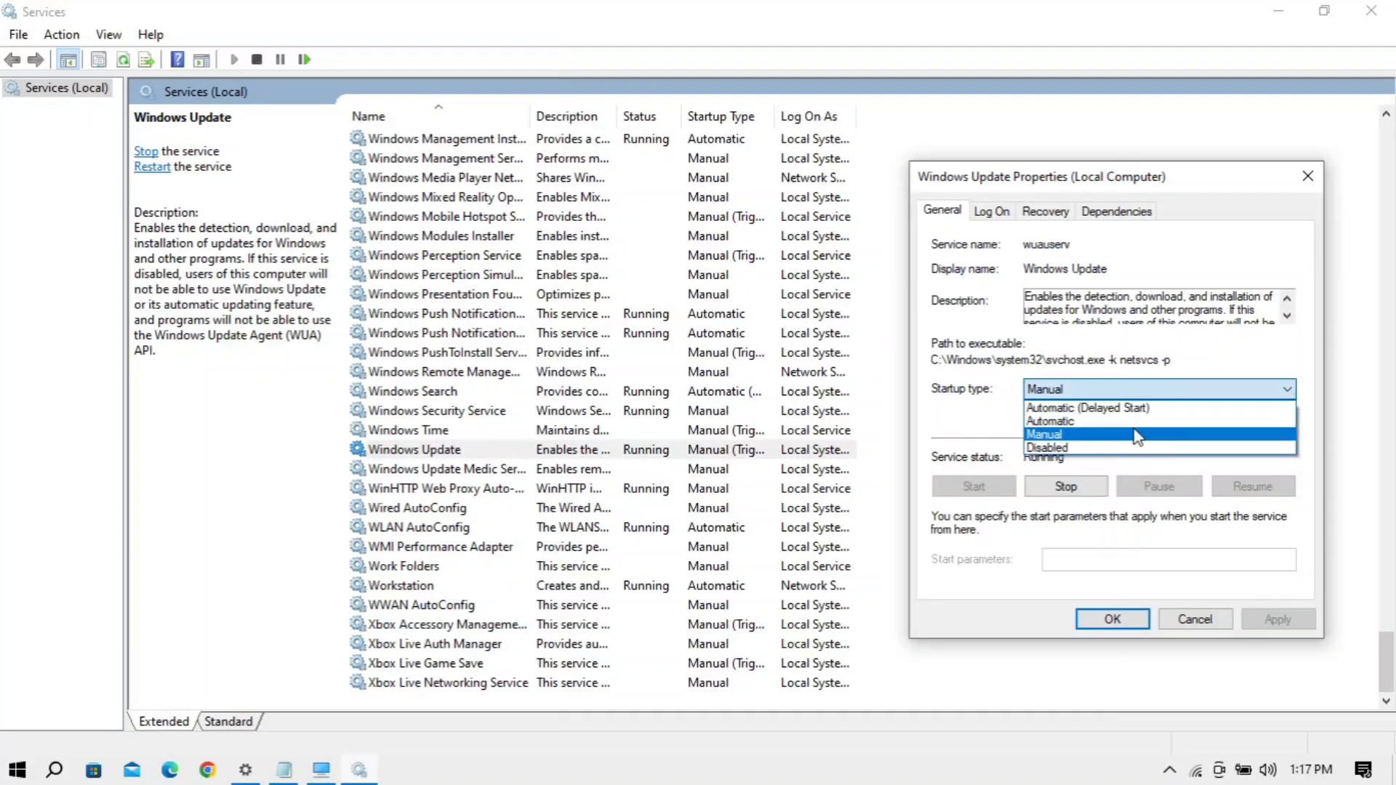
click(1133, 428)
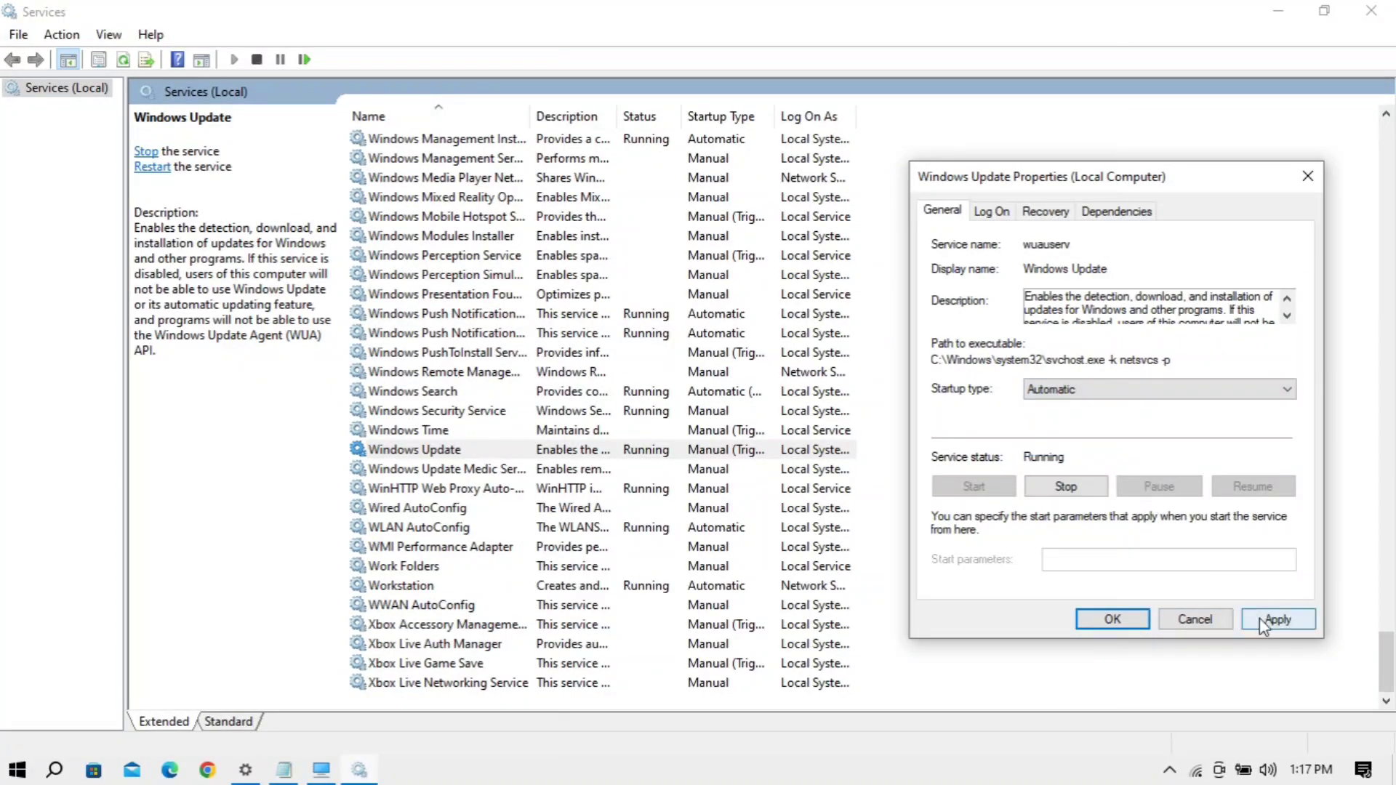
click(1259, 617)
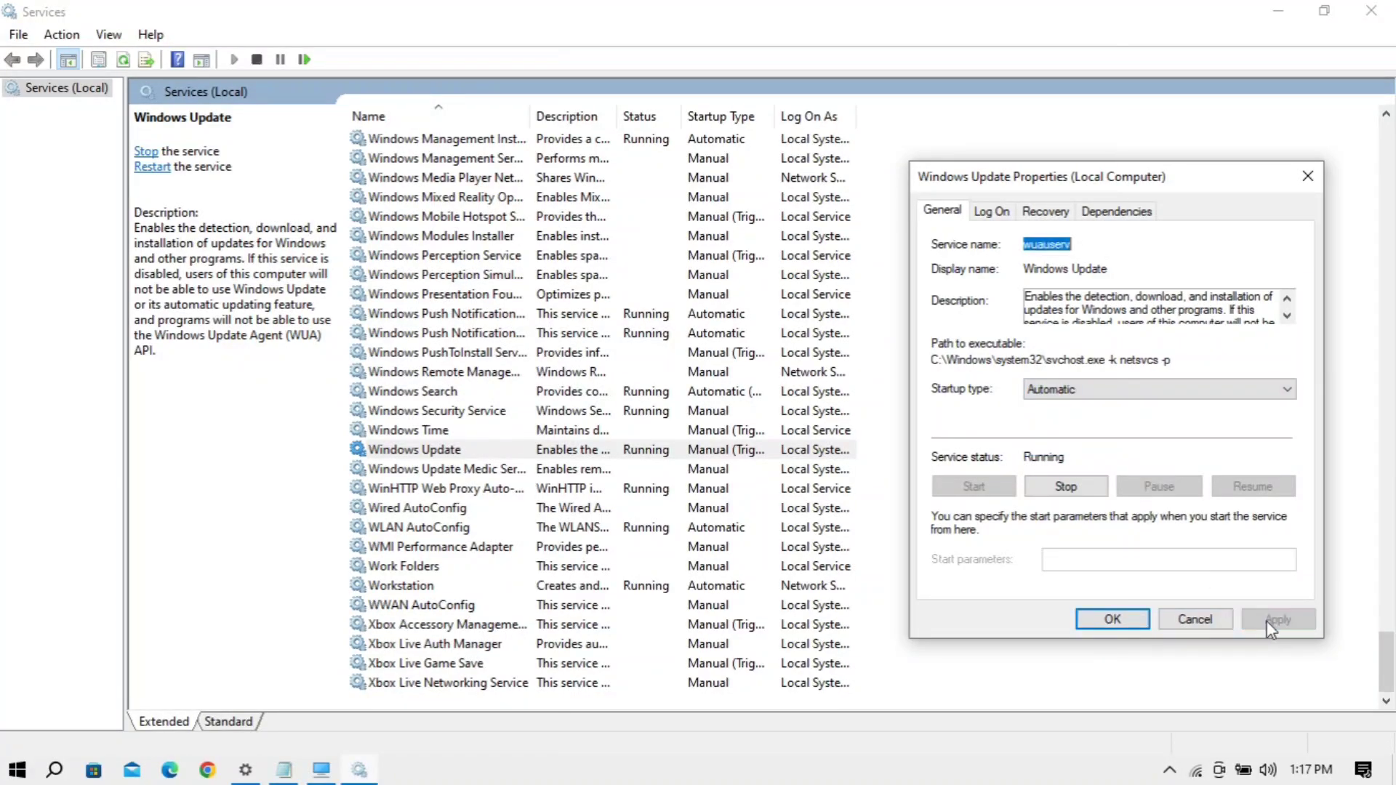
click(1102, 621)
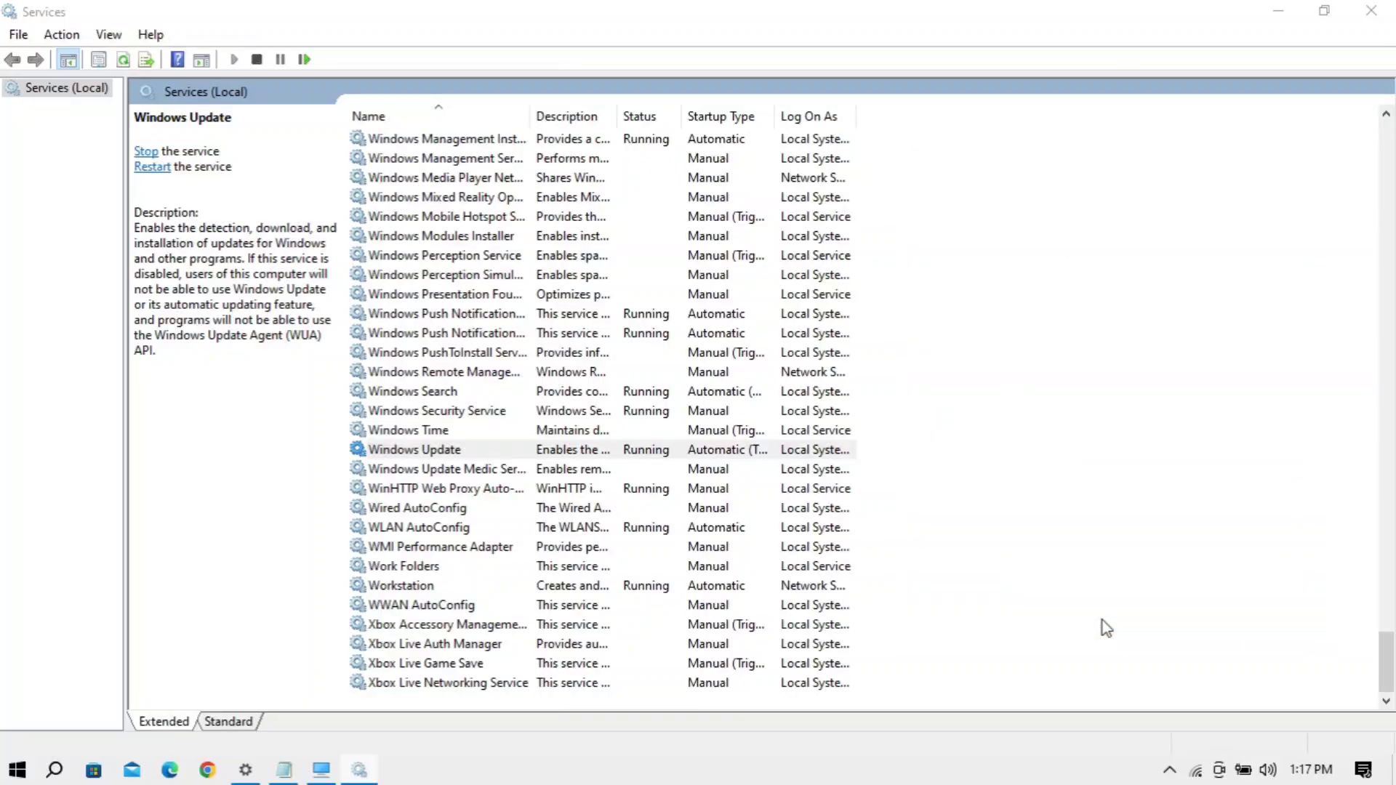
click(1359, 12)
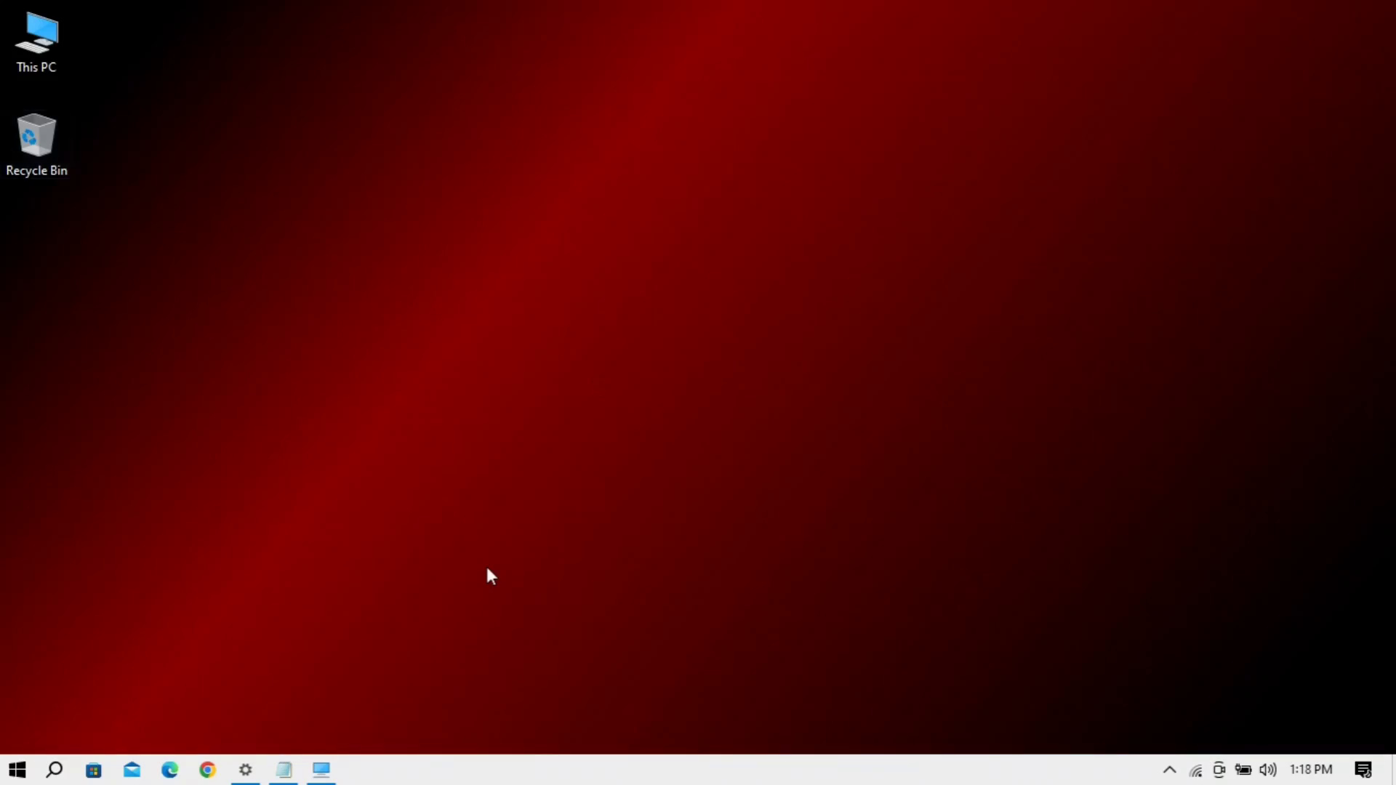
Bring up the Windows Update settings window and open Command Prompt as administrator, moving it below the update error heading
click(245, 770)
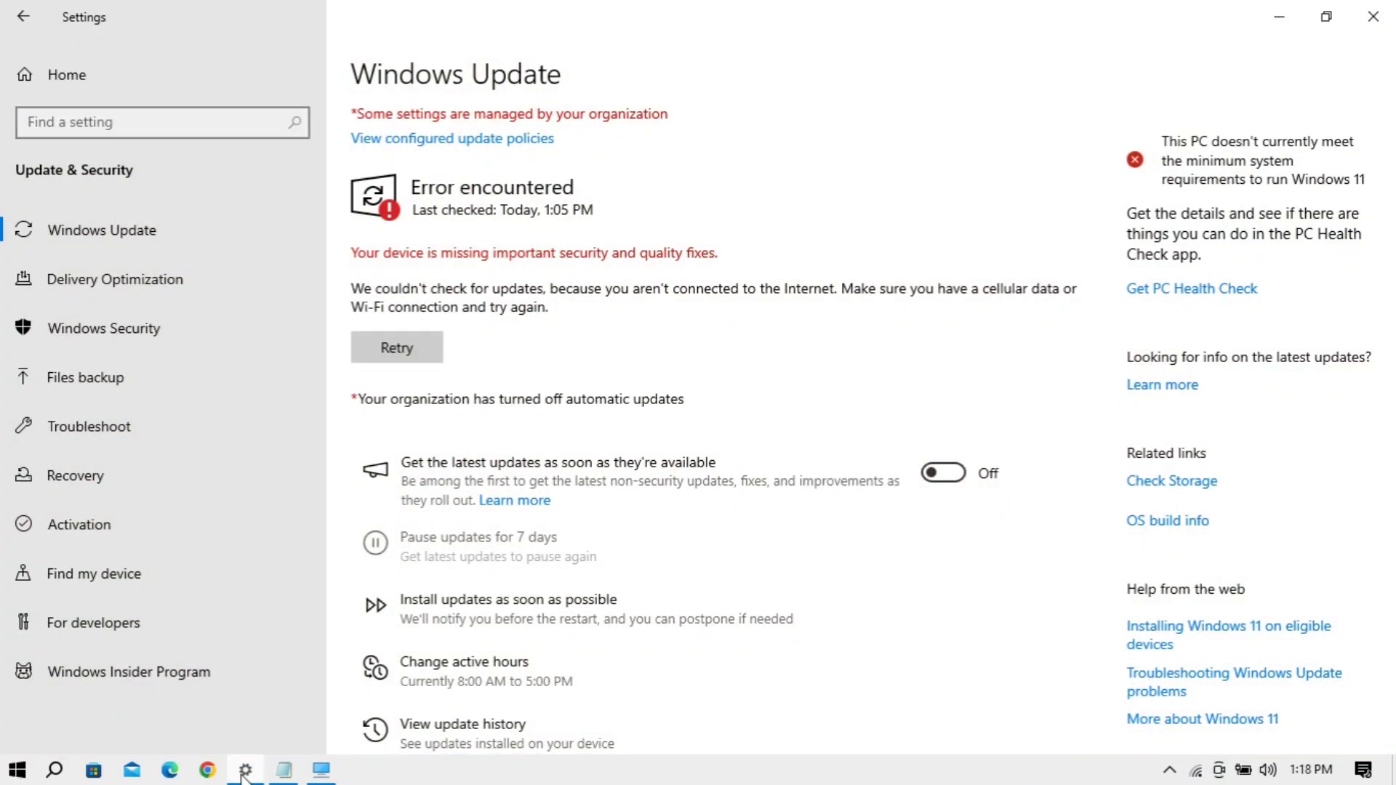
right_click(18, 773)
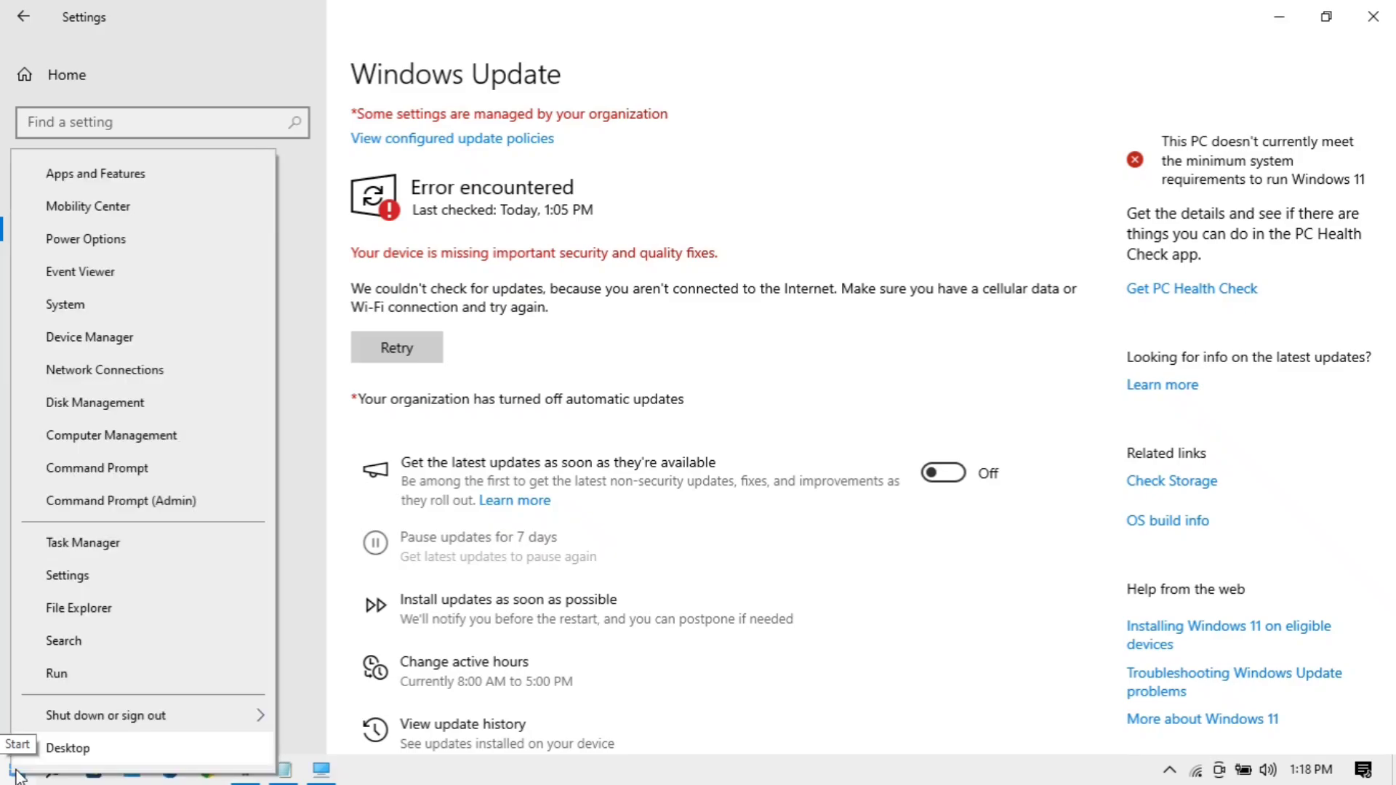
click(211, 503)
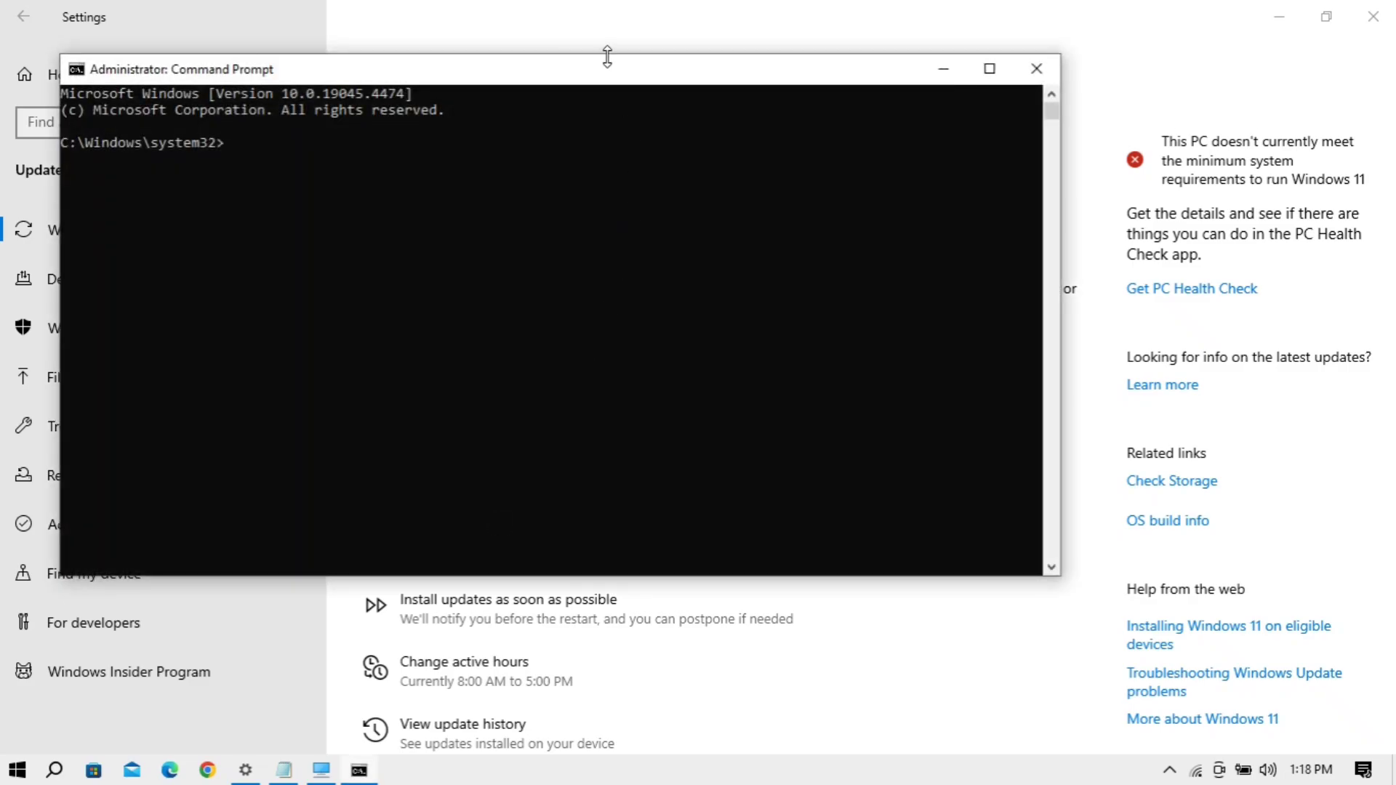
drag(602, 83, 627, 255)
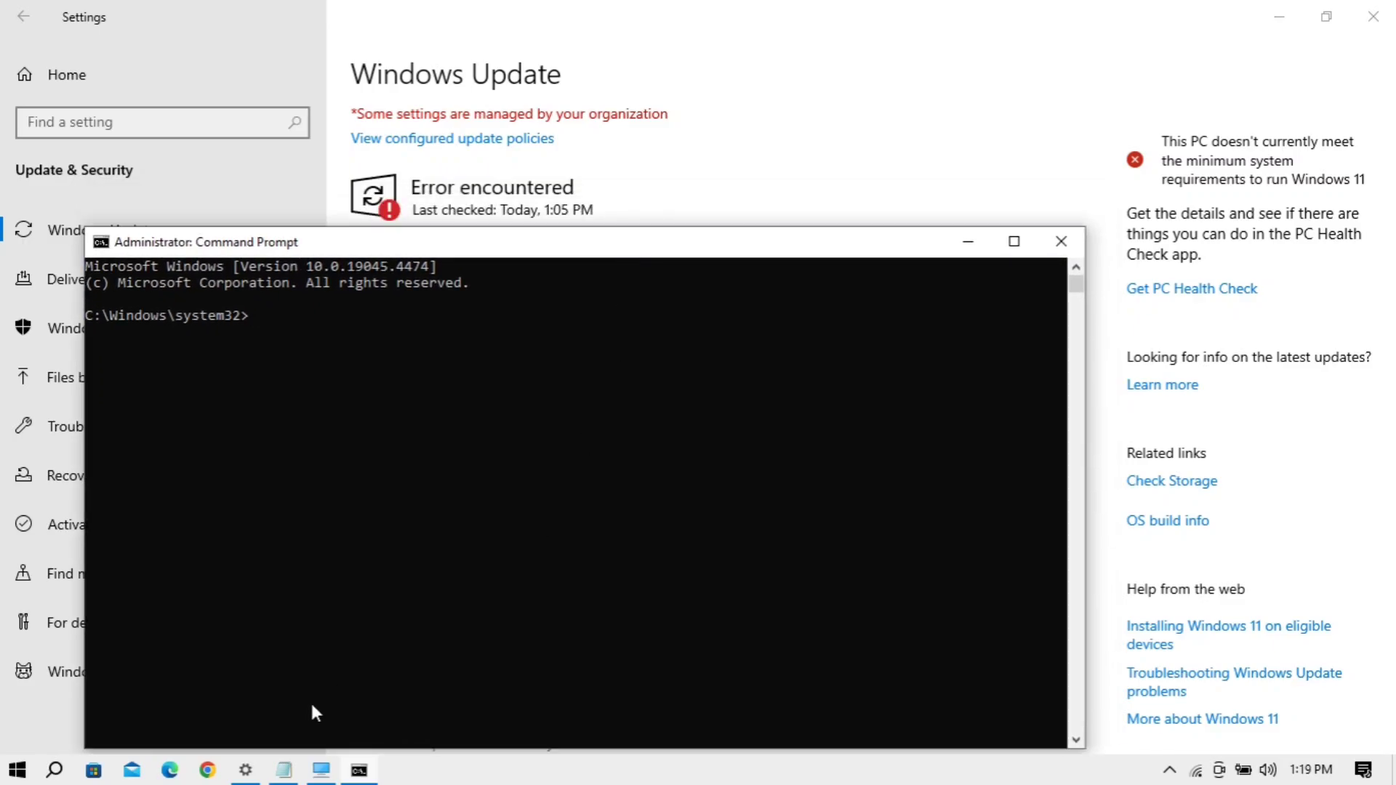
Copy sc config wuauserv start=auto from the Windows Update Notepad file and run it in the administrator Command Prompt
click(294, 769)
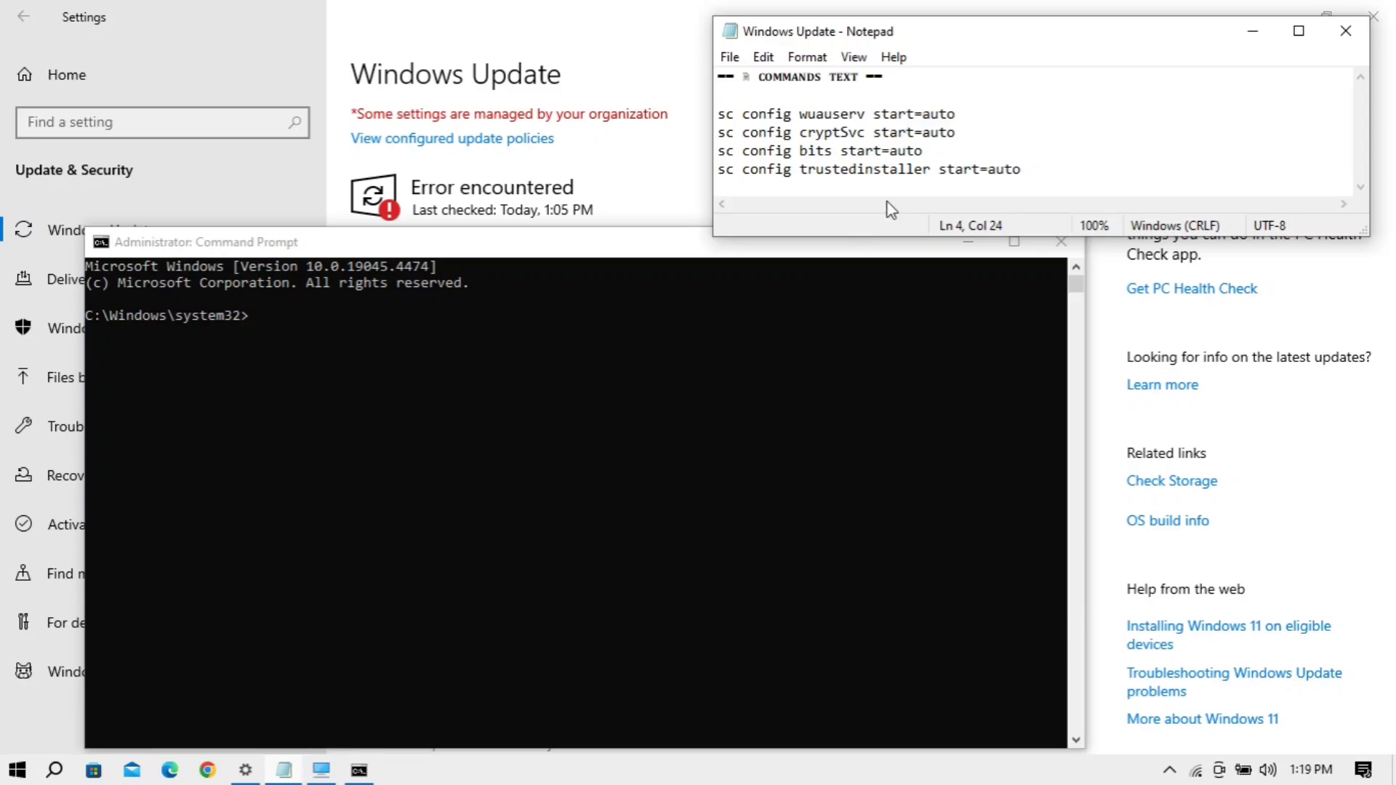
drag(959, 115, 711, 115)
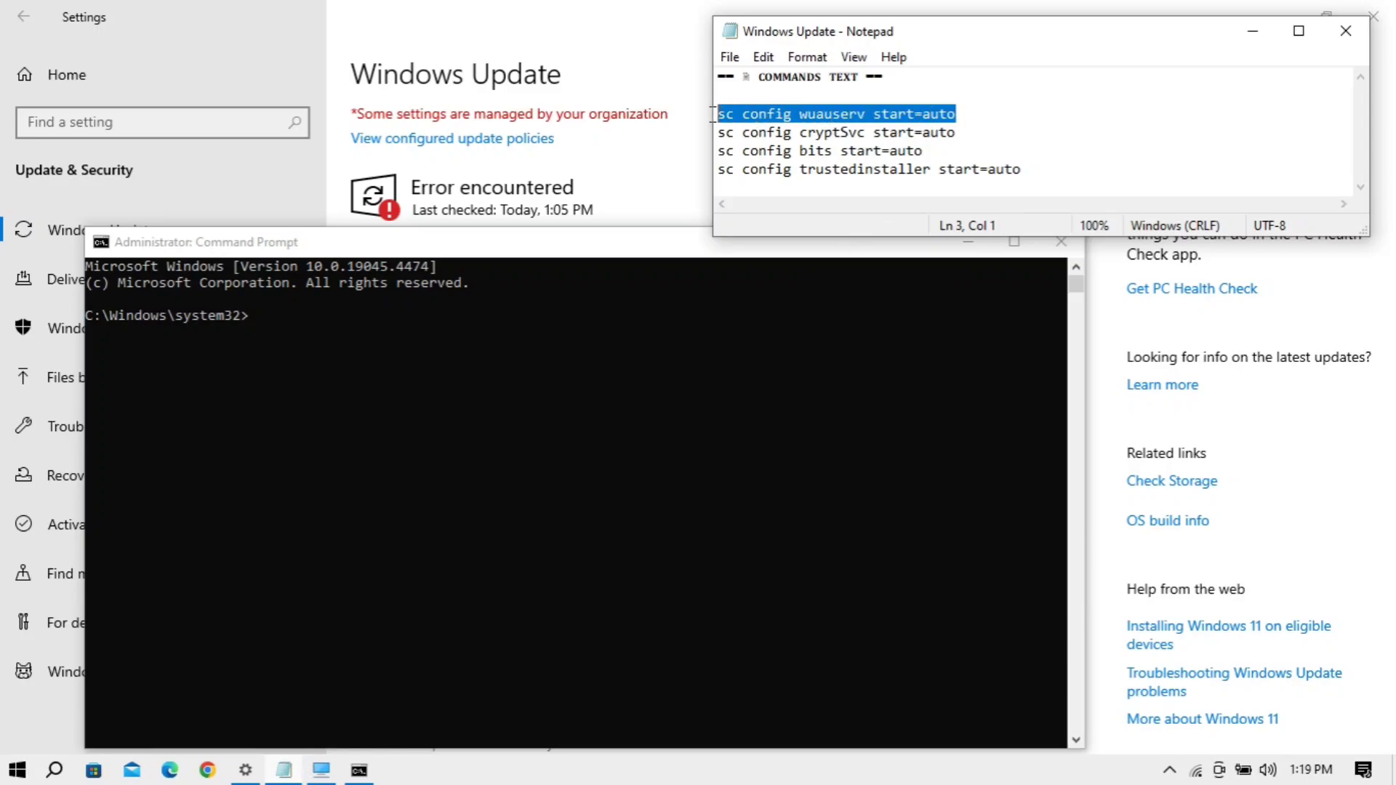
right_click(789, 116)
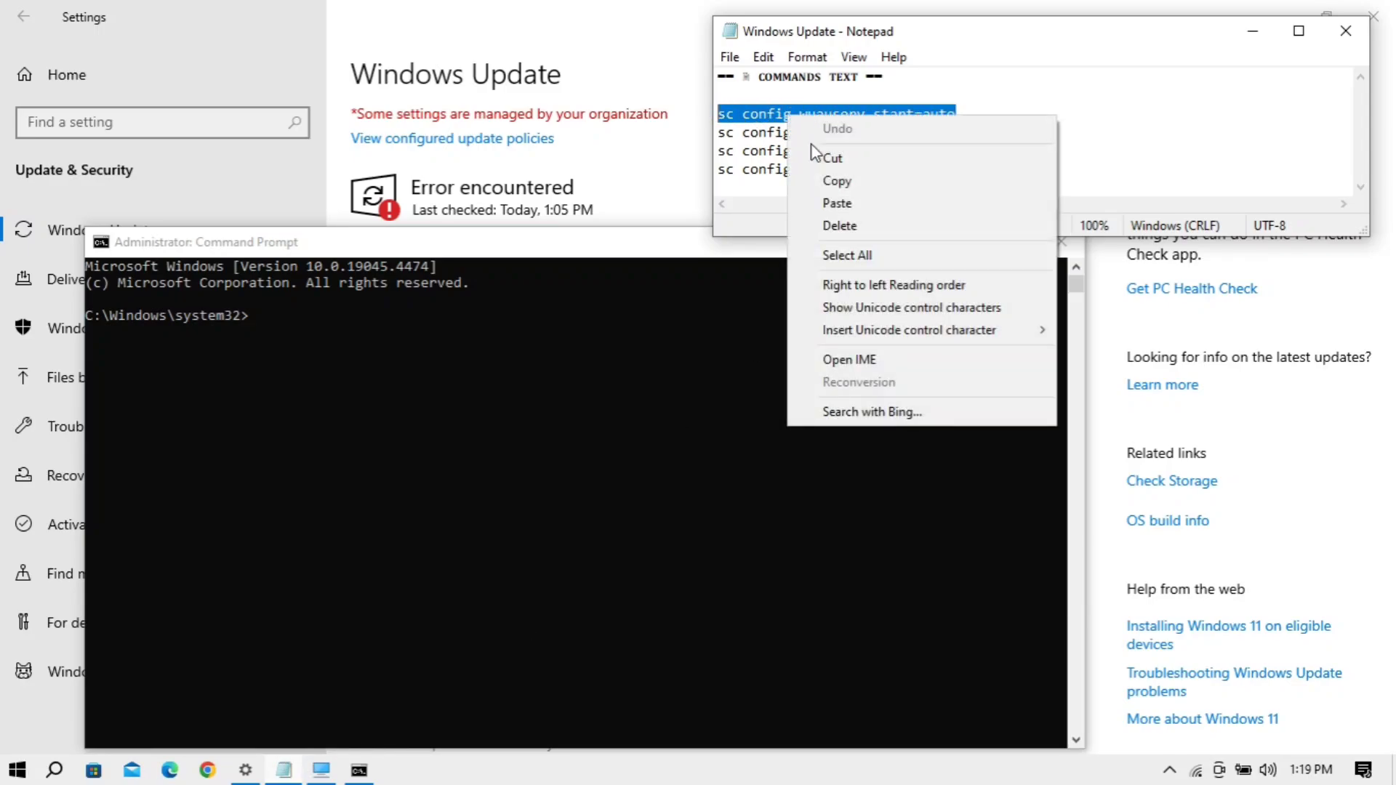
click(831, 182)
click(258, 316)
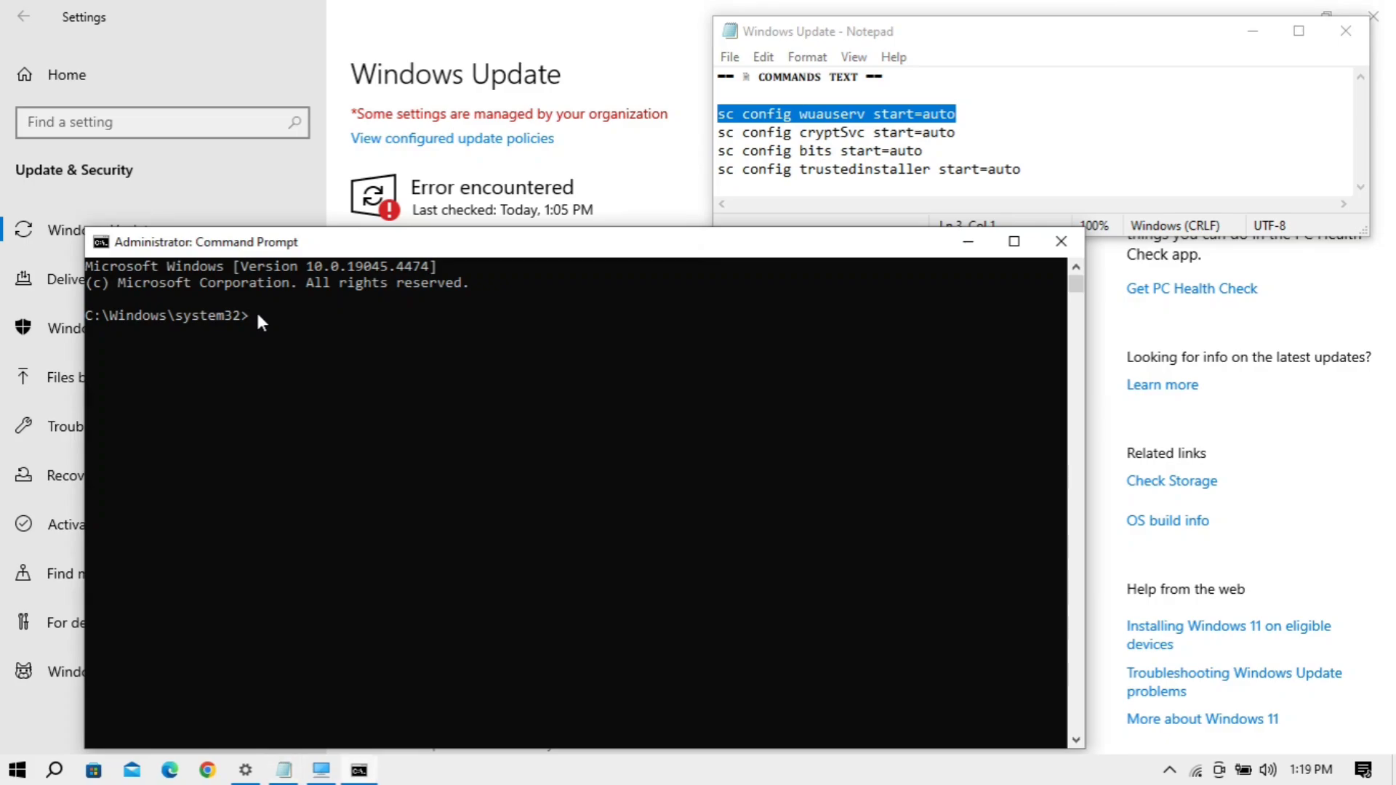
right_click(258, 316)
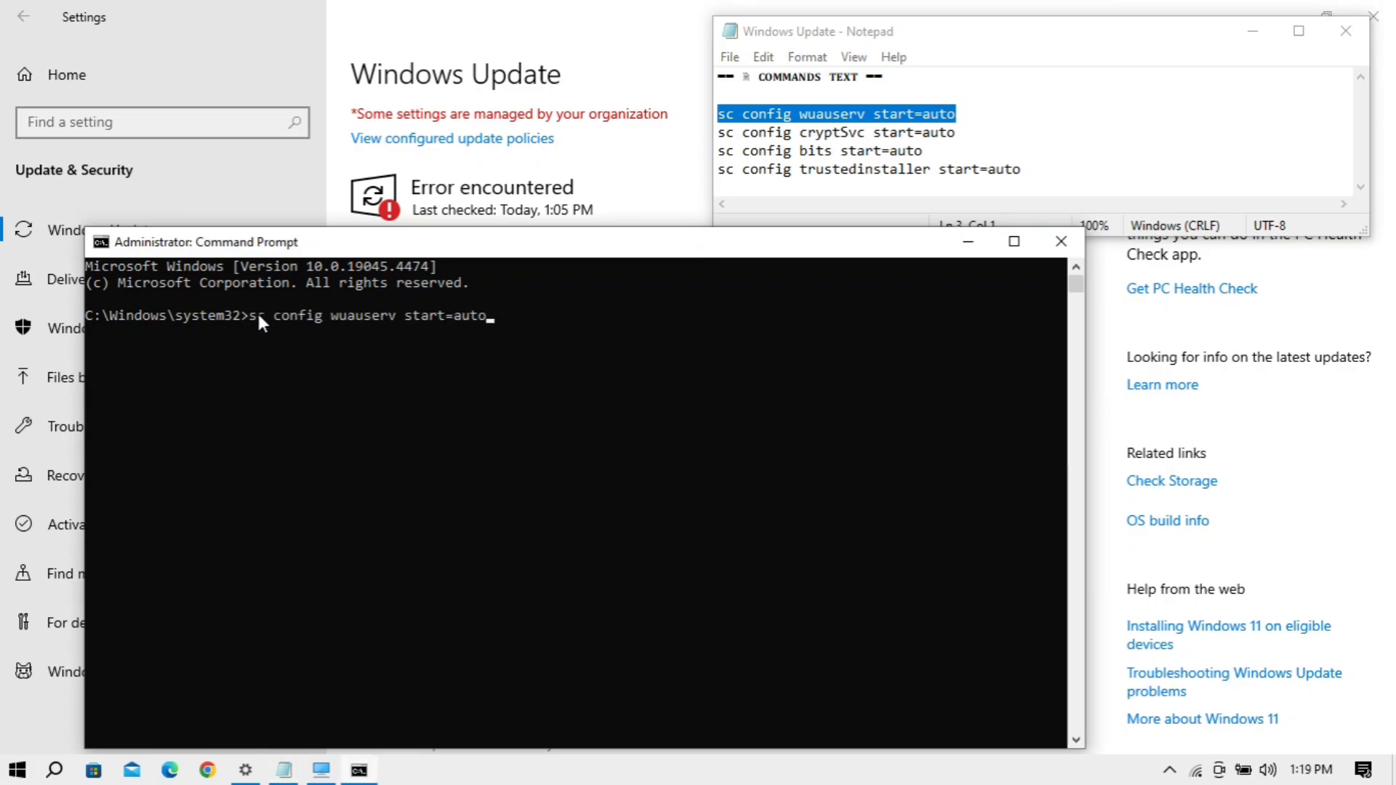
key(Return)
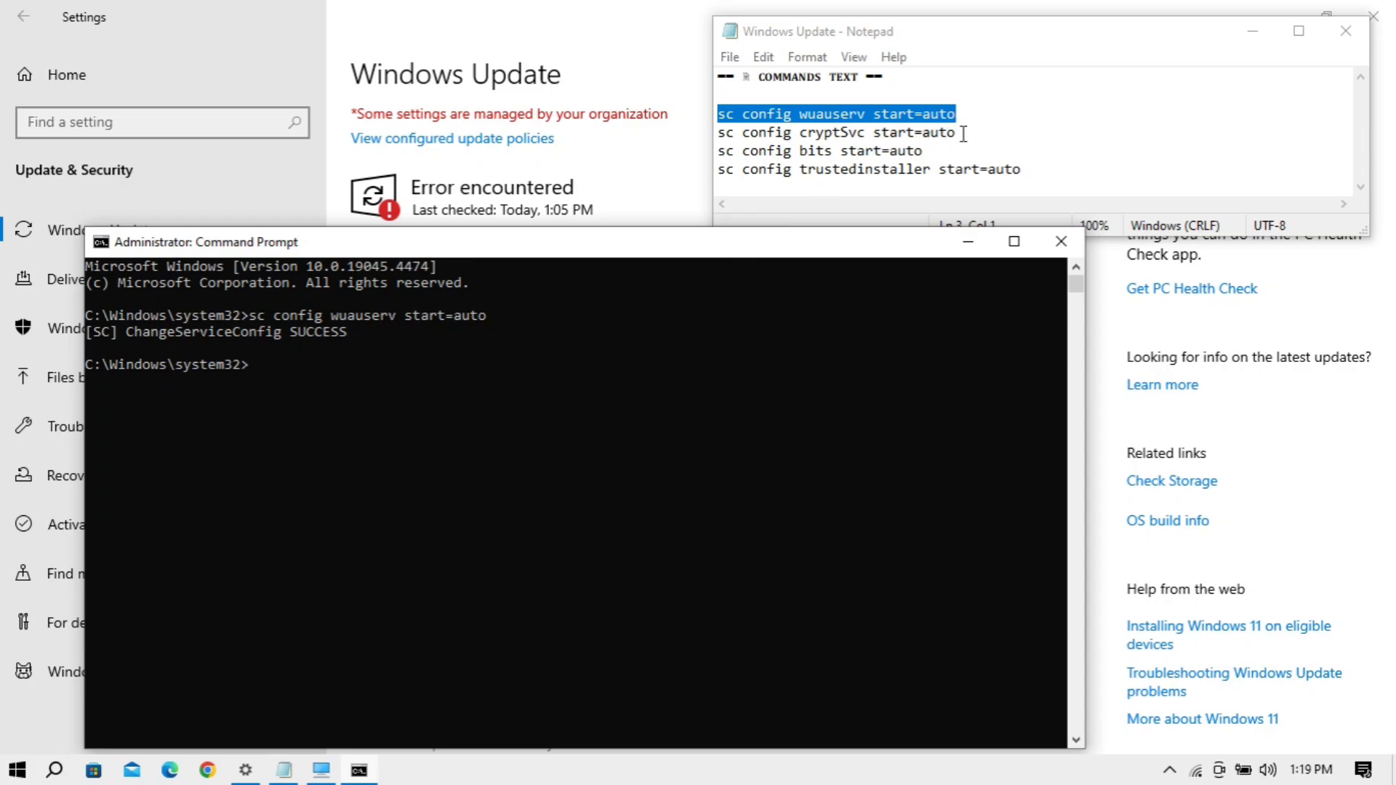
Copy sc config cryptSvc start=auto from the Notepad file and run it in Command Prompt
drag(963, 134, 709, 137)
click(709, 142)
right_click(769, 135)
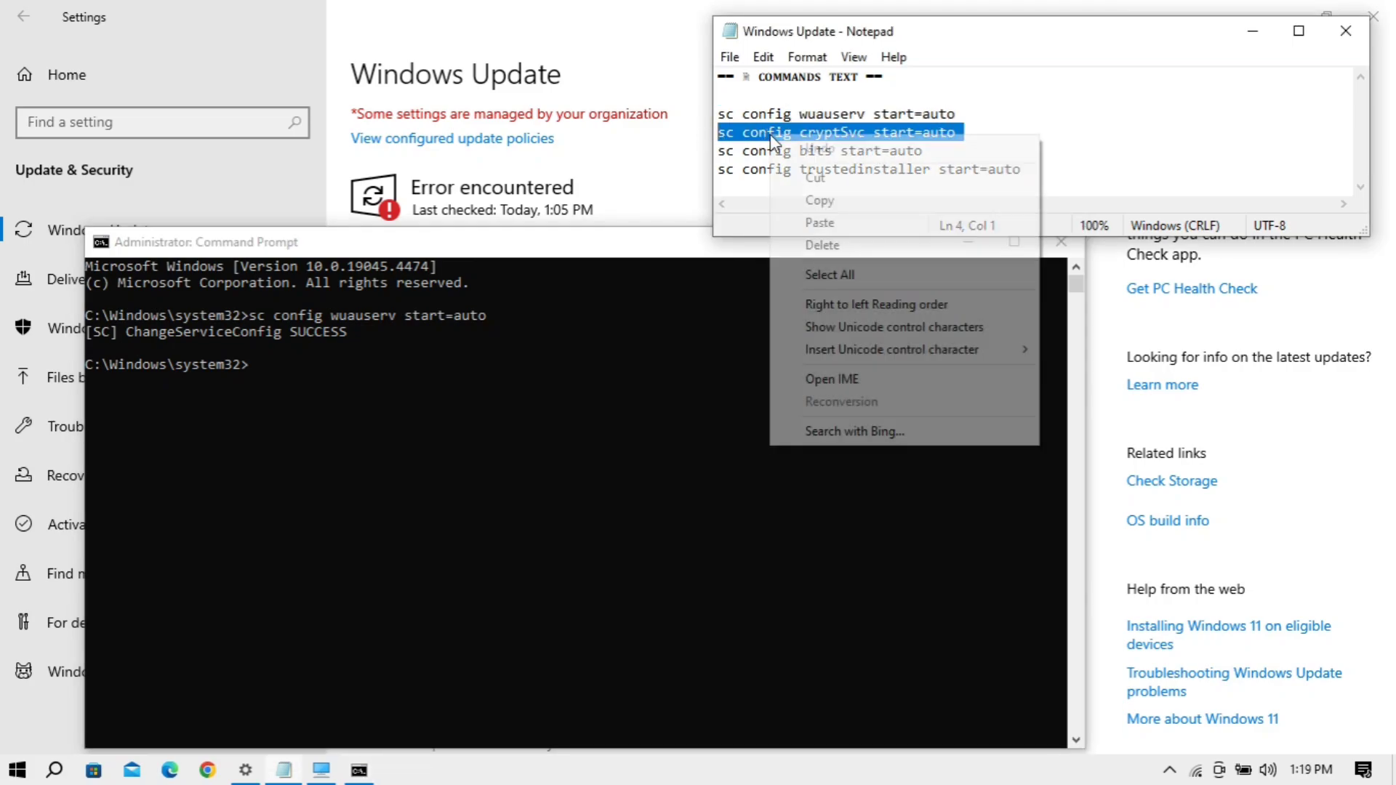
click(817, 199)
click(259, 362)
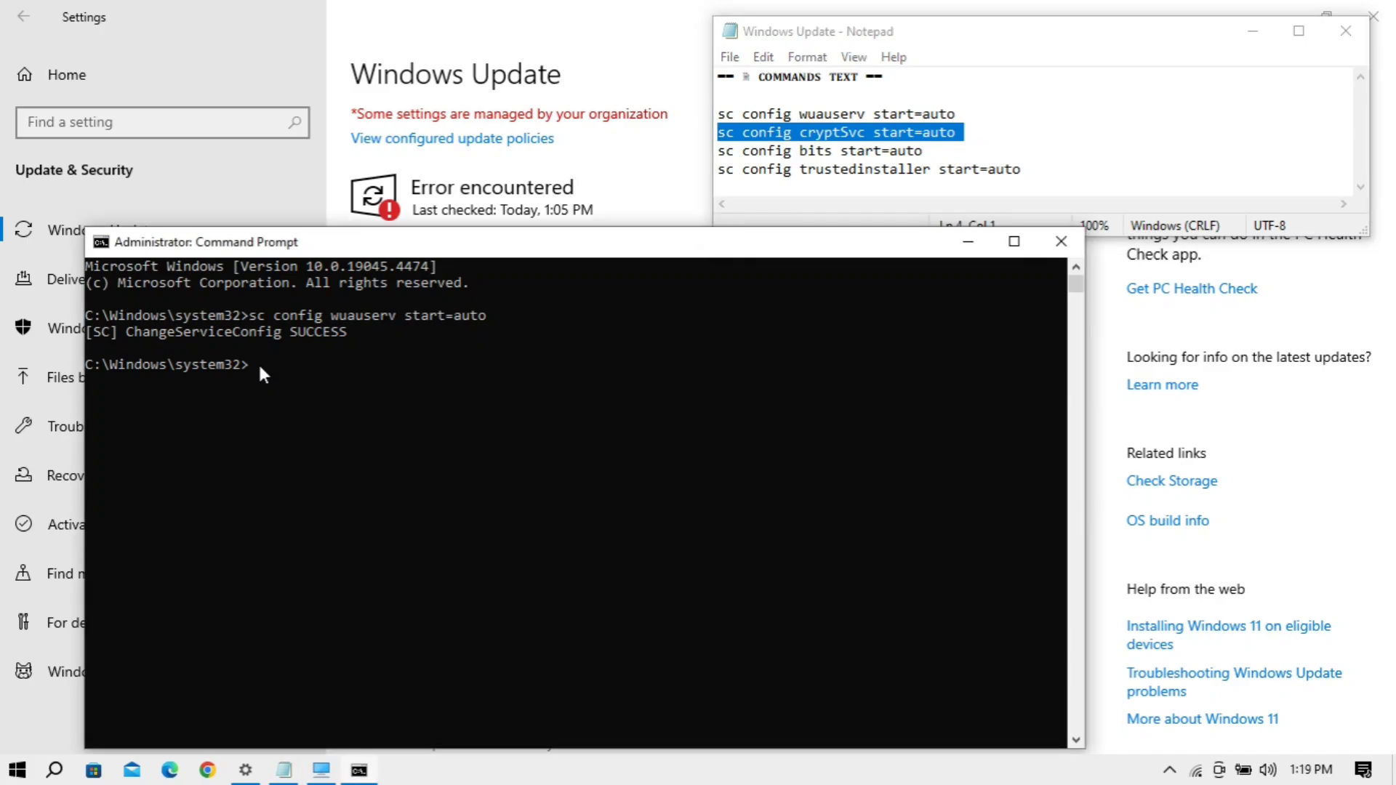
right_click(259, 367)
key(Return)
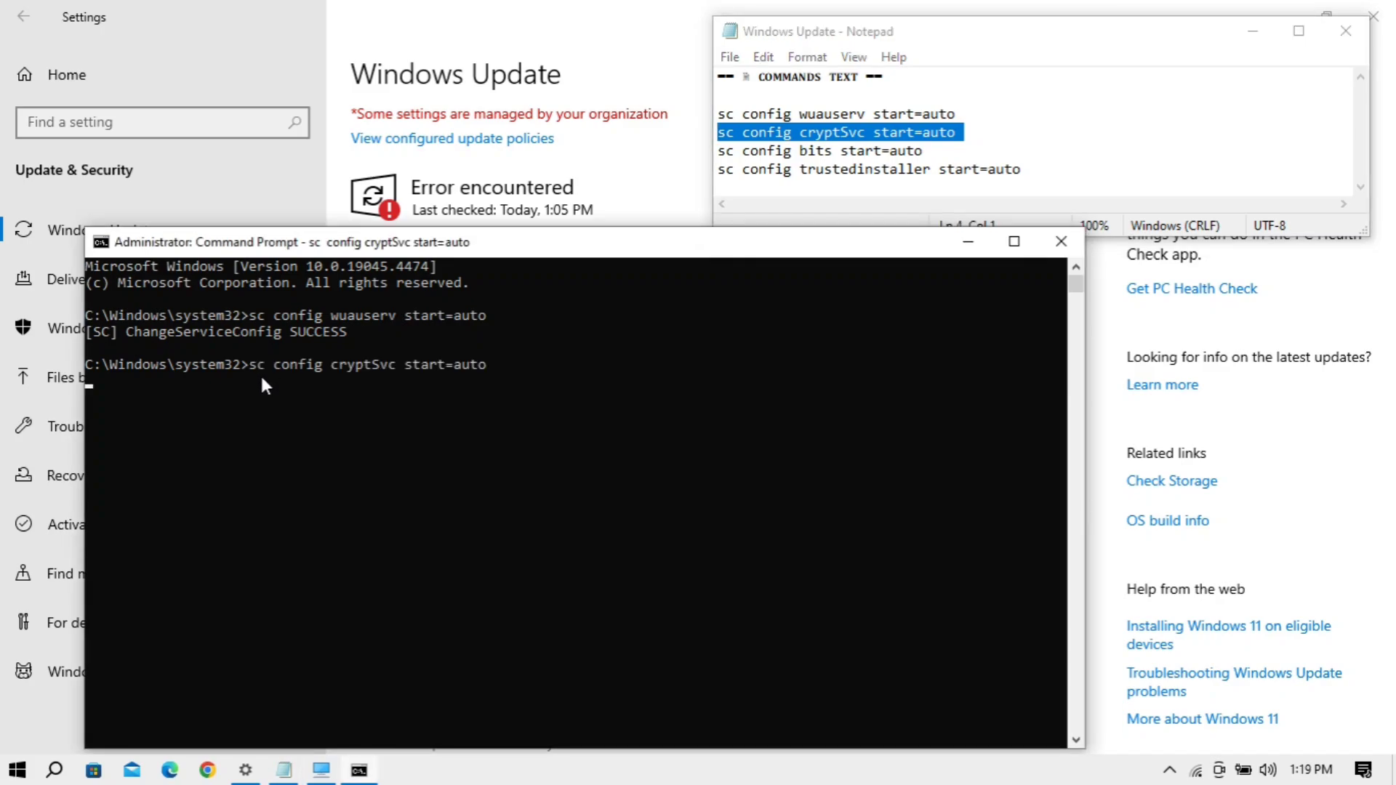
Copy sc config bits start=auto from the Notepad file and run it in the administrator Command Prompt
drag(936, 148, 715, 157)
right_click(768, 157)
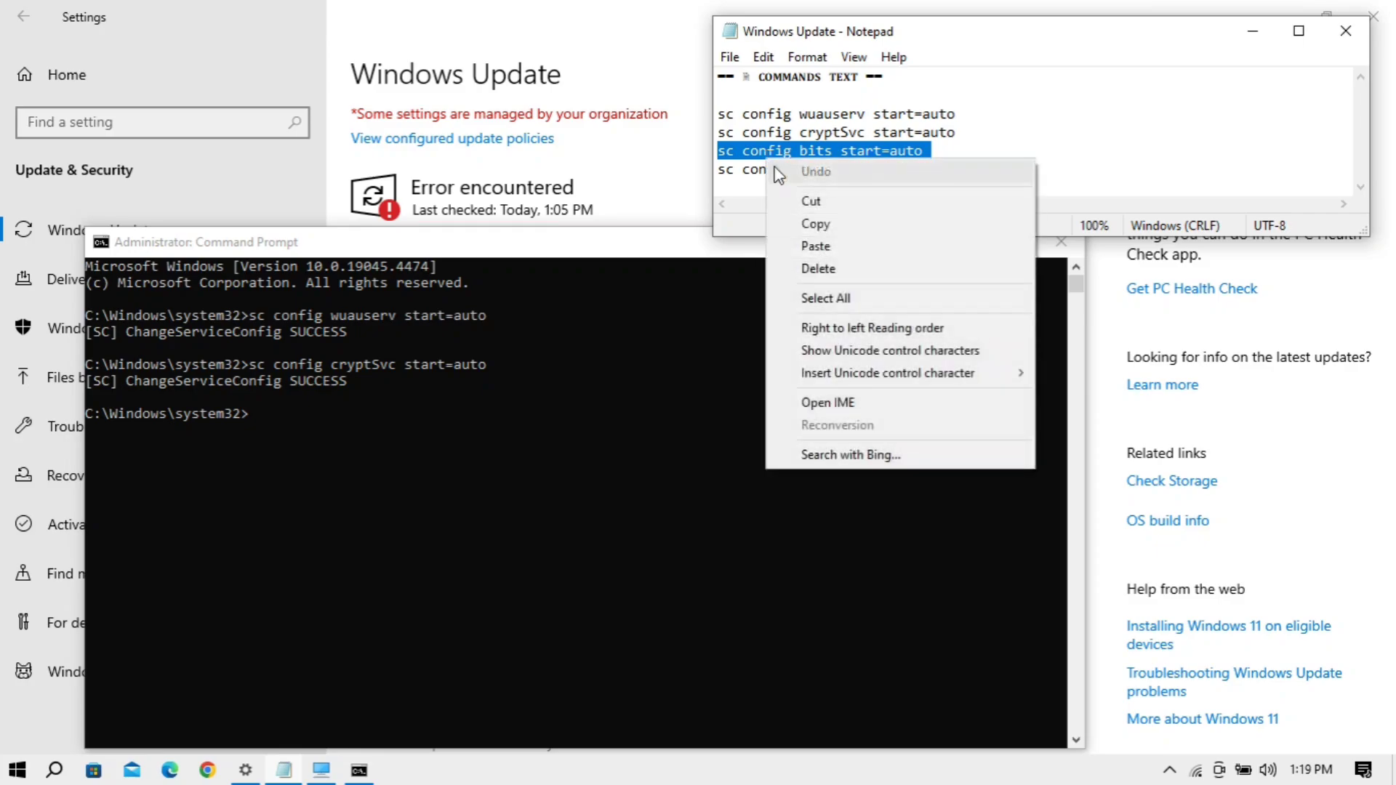
click(815, 225)
click(262, 423)
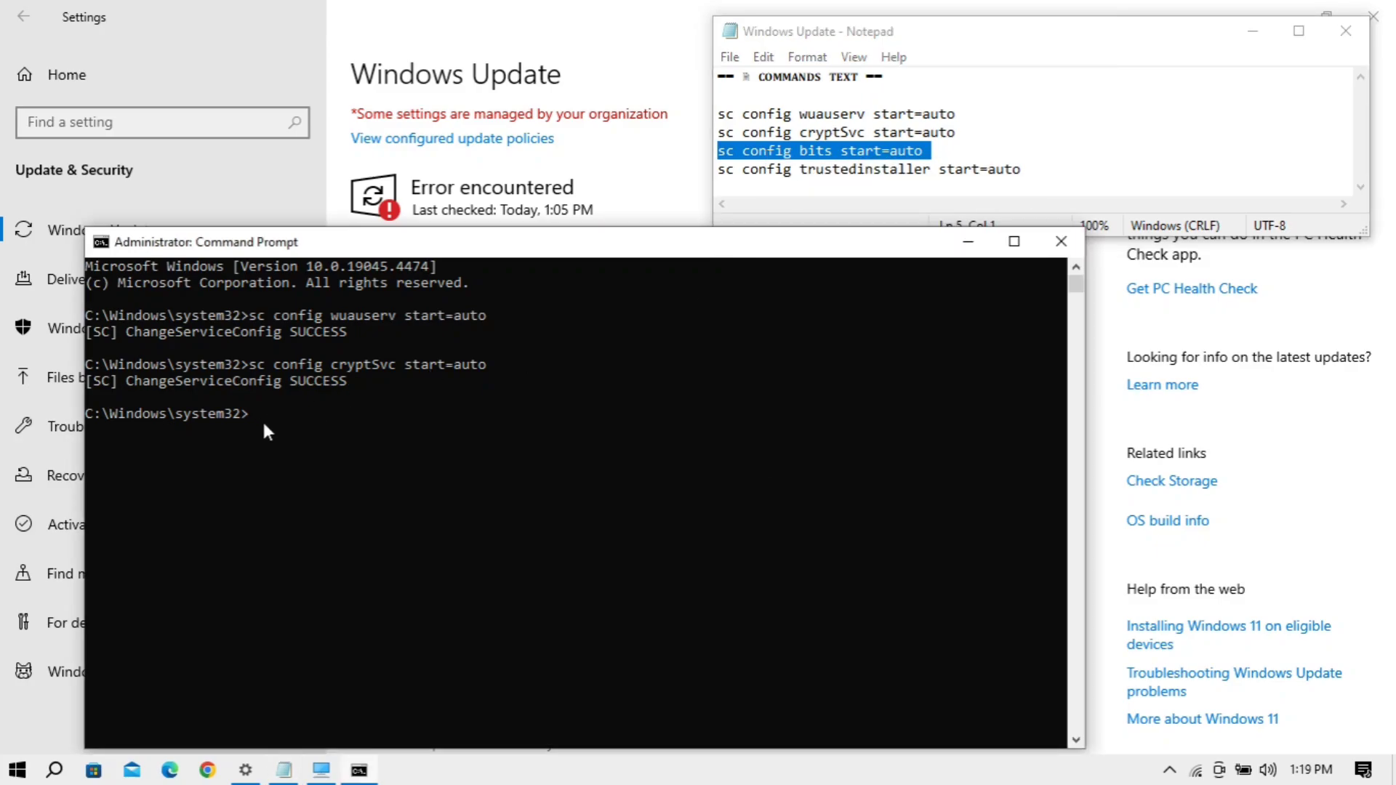
right_click(268, 431)
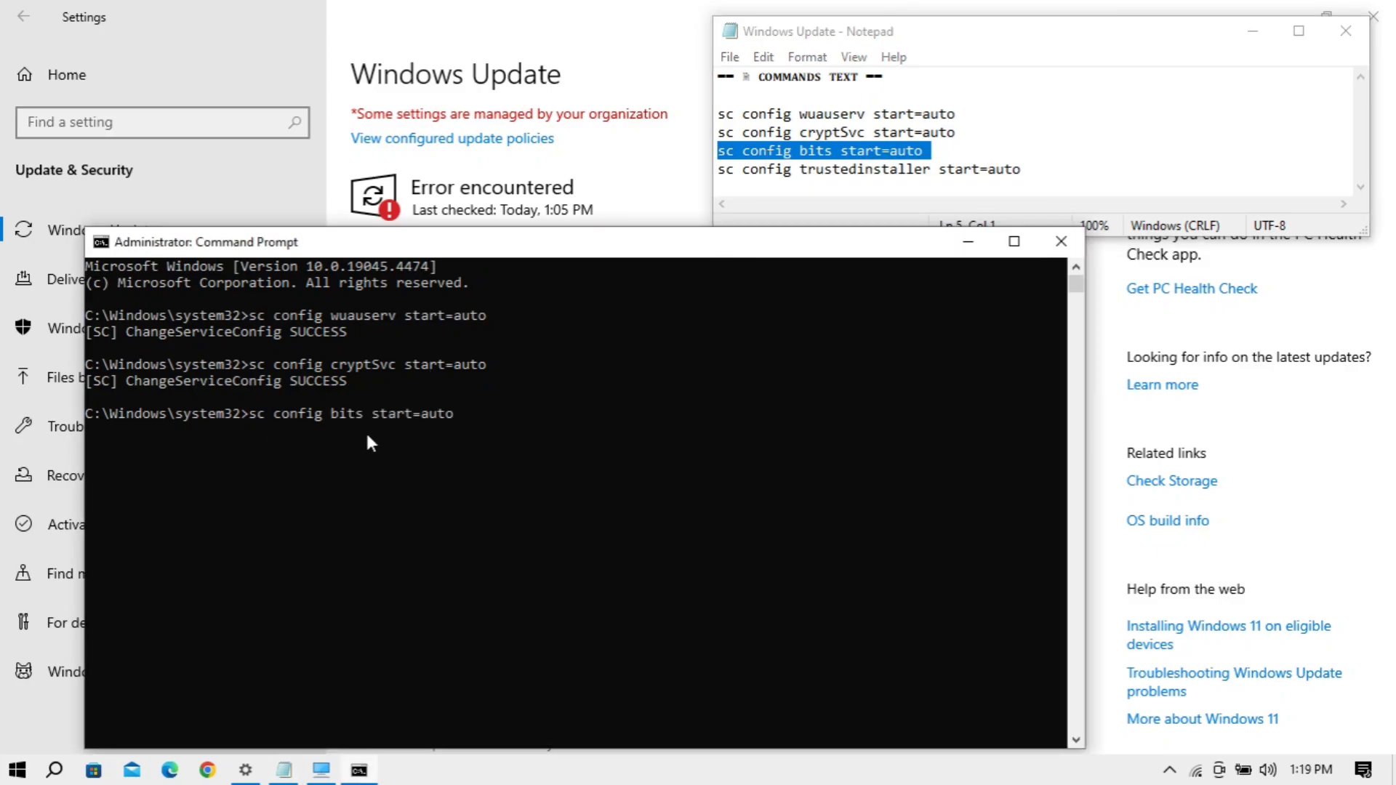
key(Return)
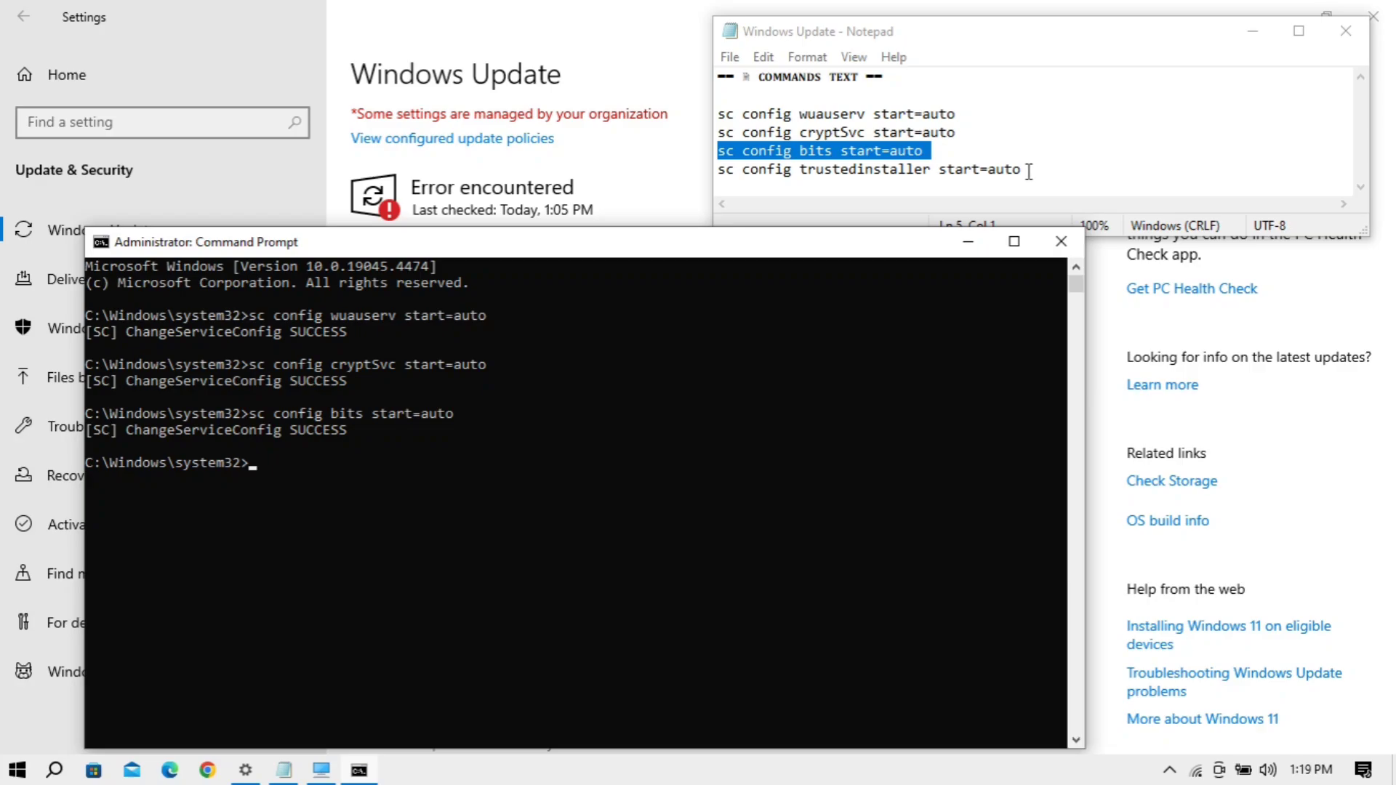
Copy sc config trustedinstaller start=auto from the Notepad file, run it in Command Prompt, and end the session with exit
drag(1029, 171, 731, 195)
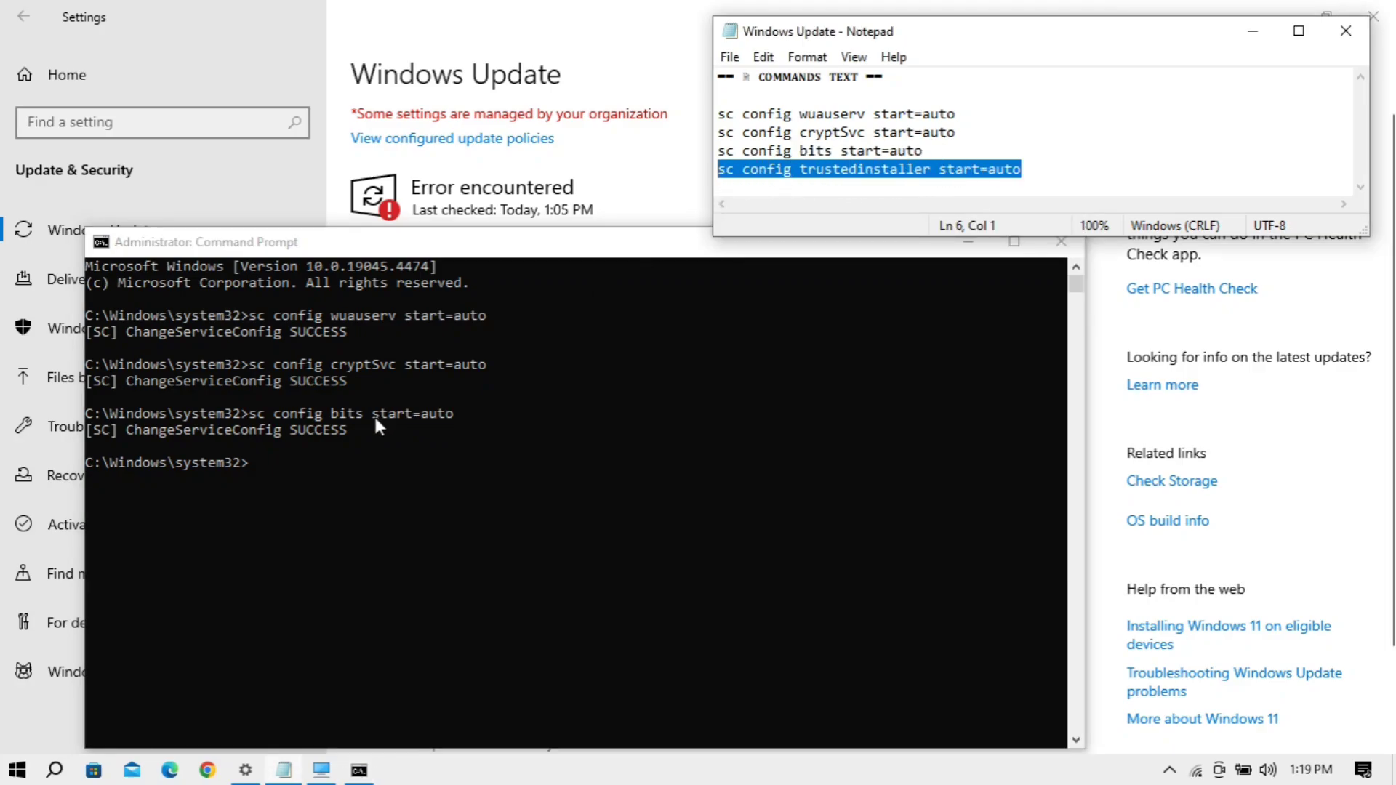
click(249, 469)
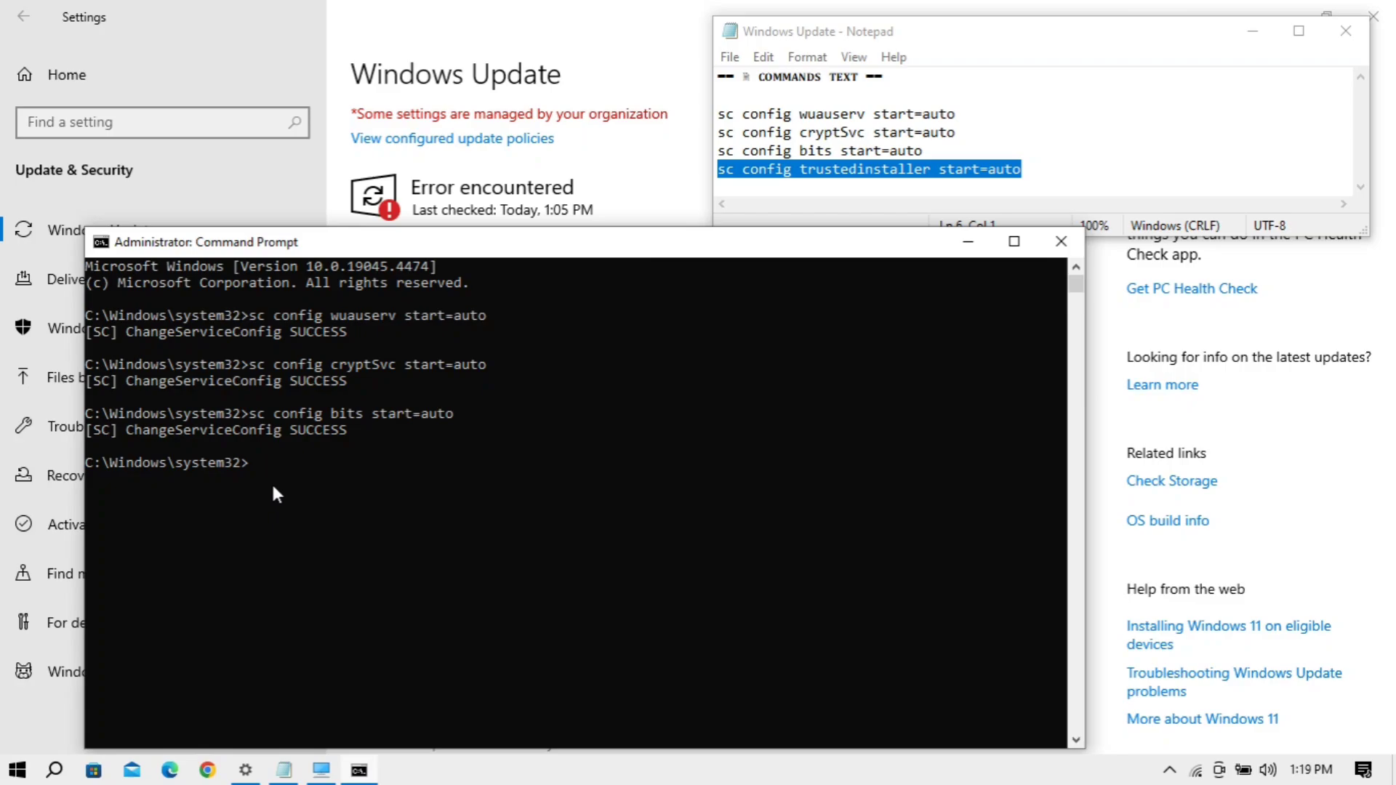
right_click(271, 482)
key(Return)
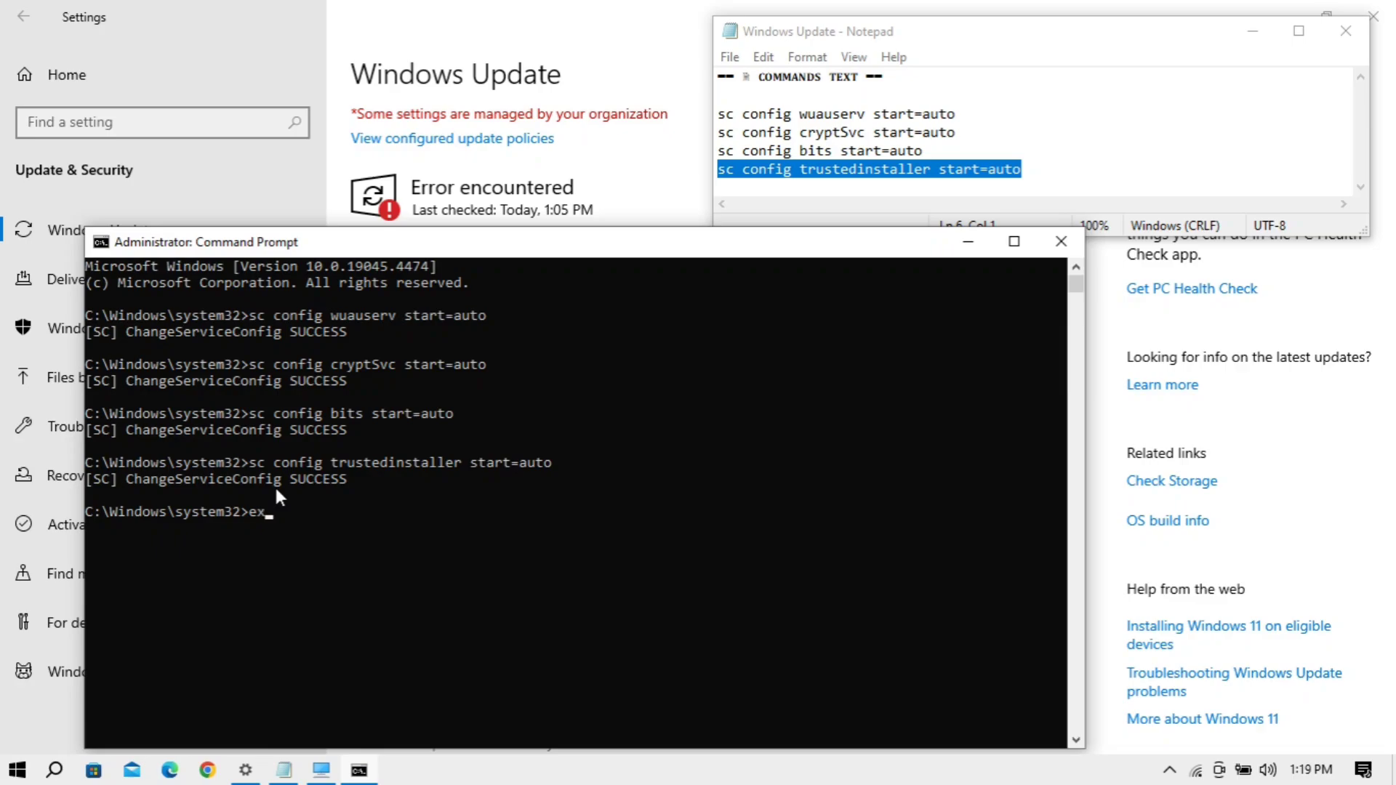
text(exit)
key(Return)
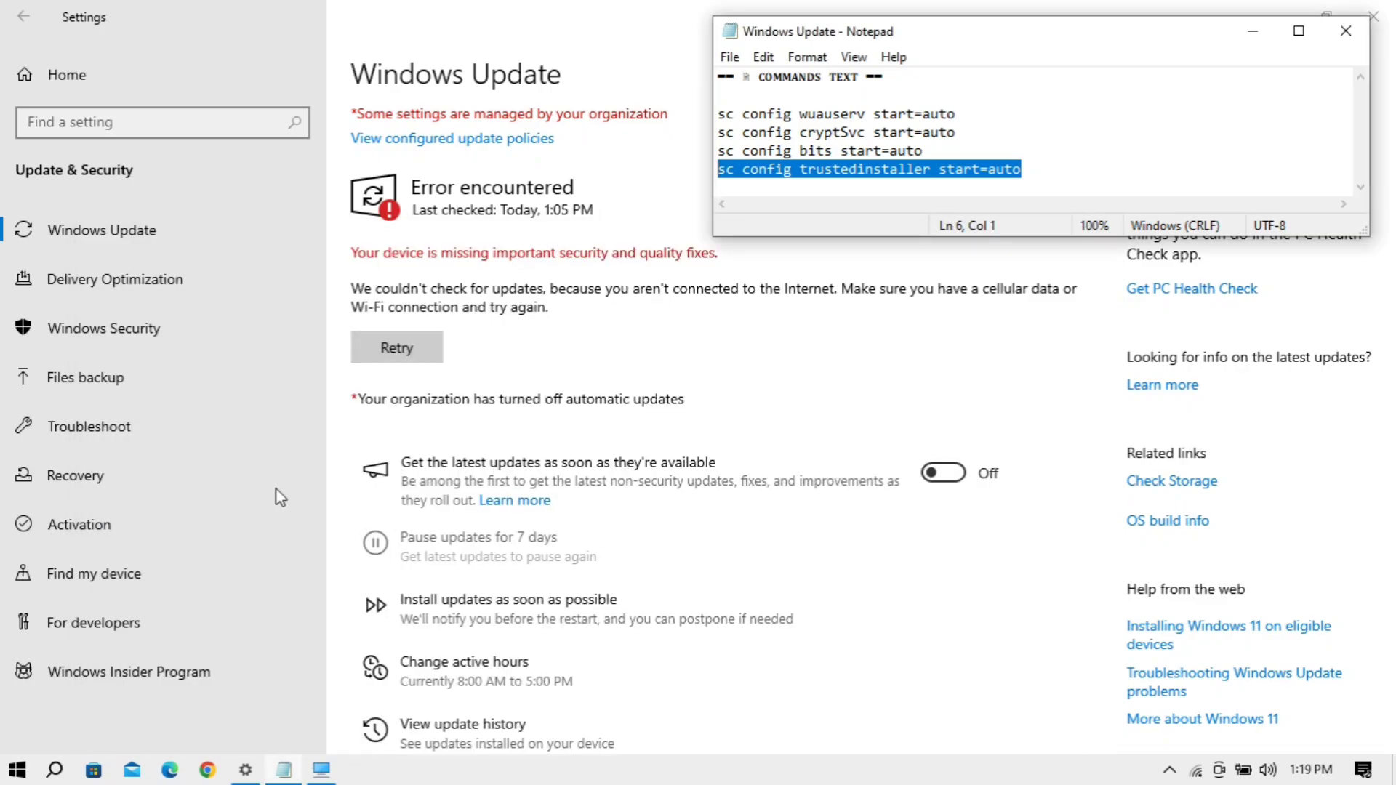
Minimize Notepad, retry the Windows Update check and switch on getting the latest updates as soon as they're available
click(1252, 33)
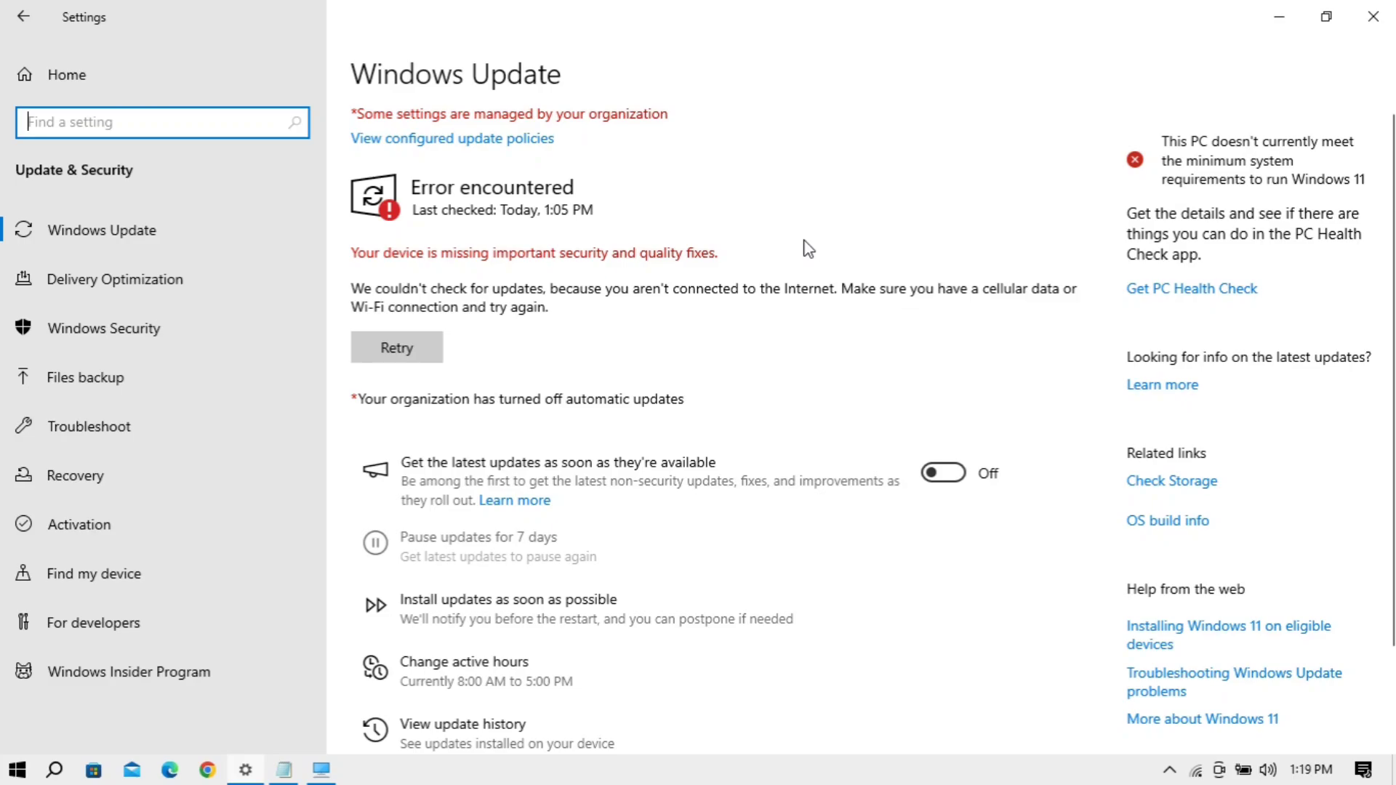
click(395, 359)
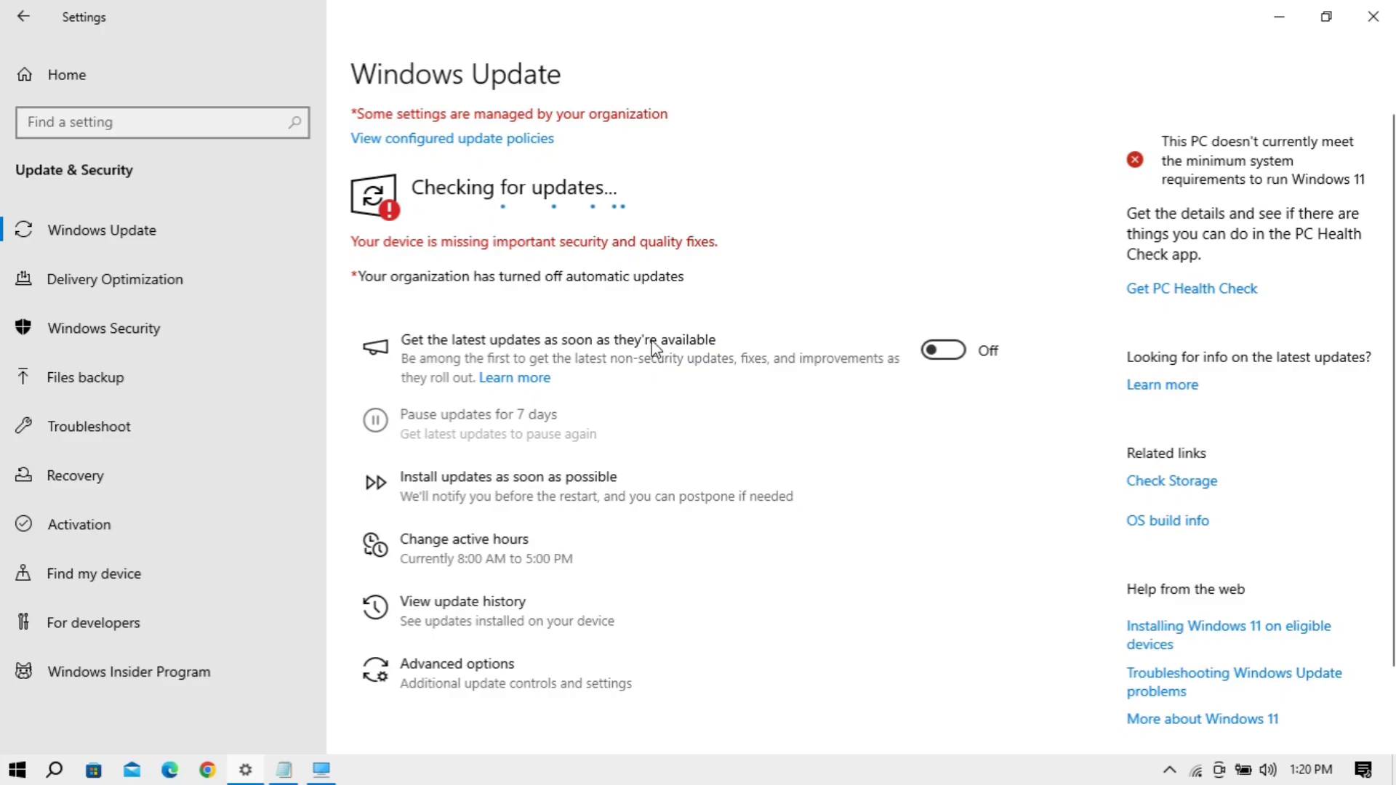
click(954, 360)
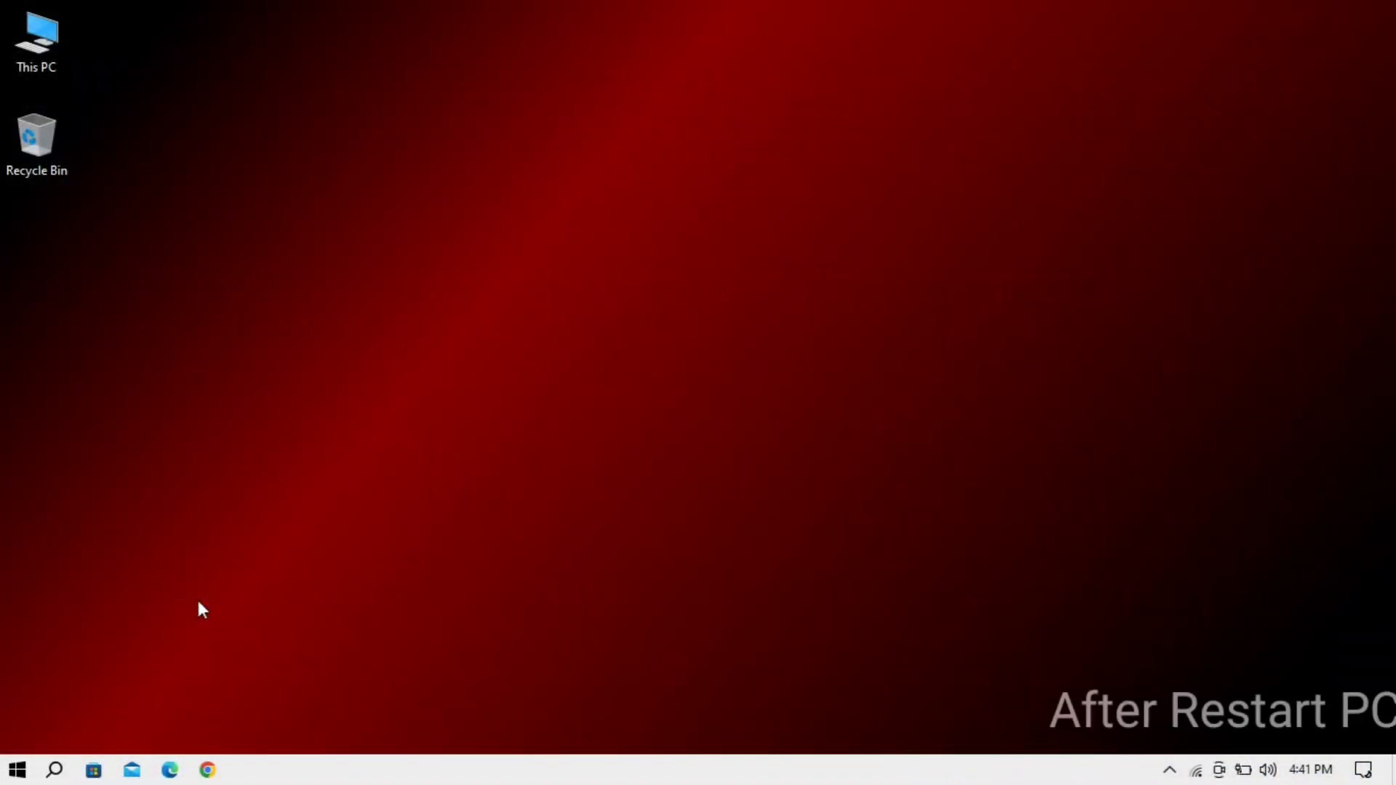
Open Windows Settings after the restart and go to the Windows Update page under Update & Security
key(super)
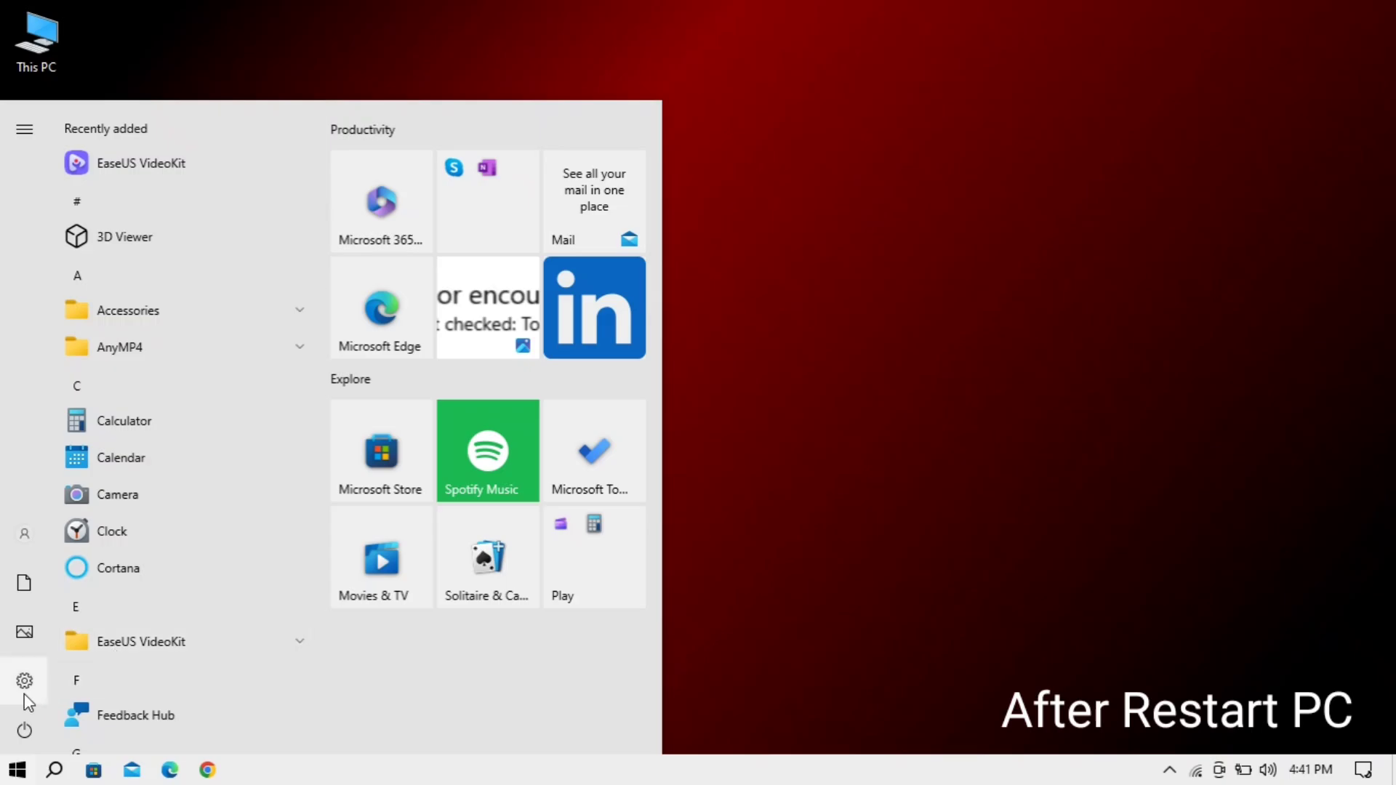
mouse_move(28, 696)
click(109, 691)
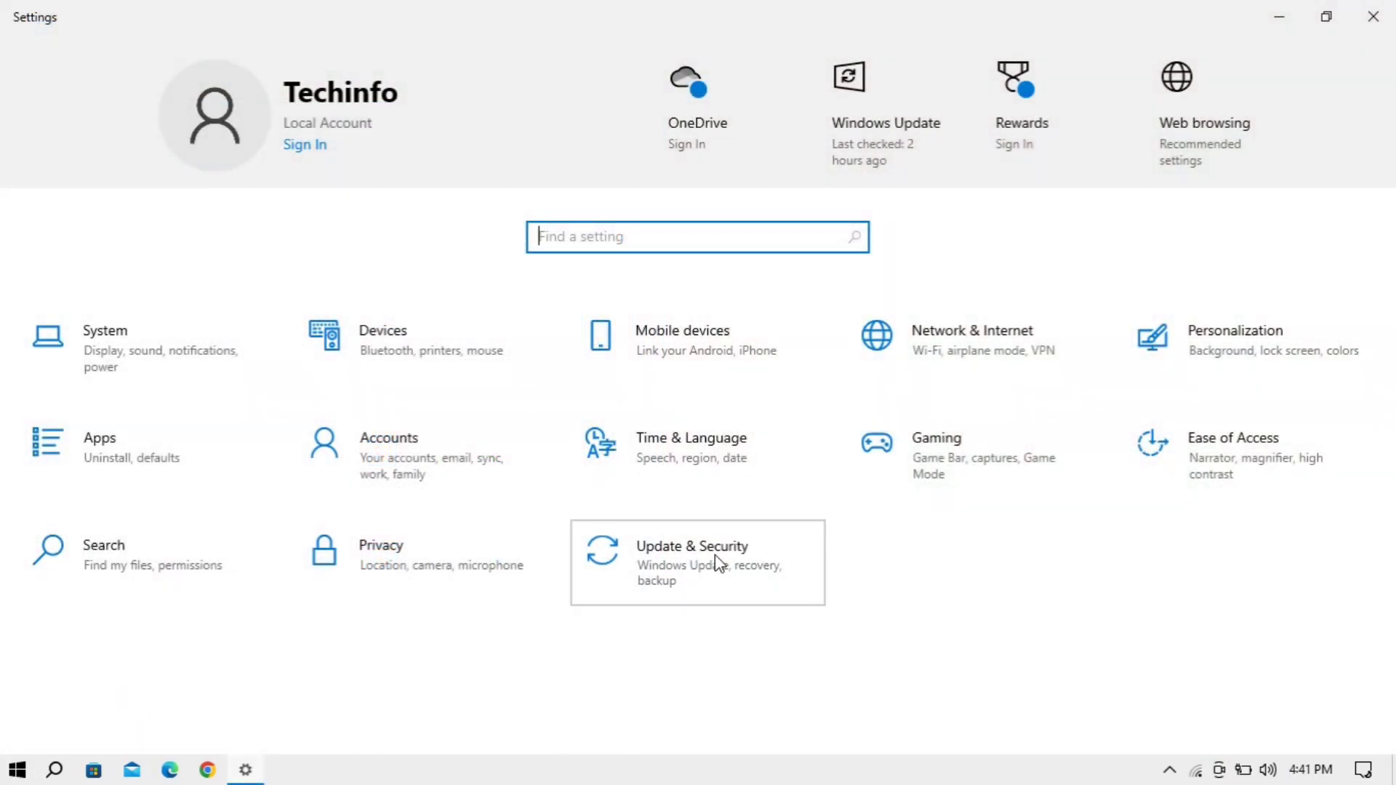
click(714, 555)
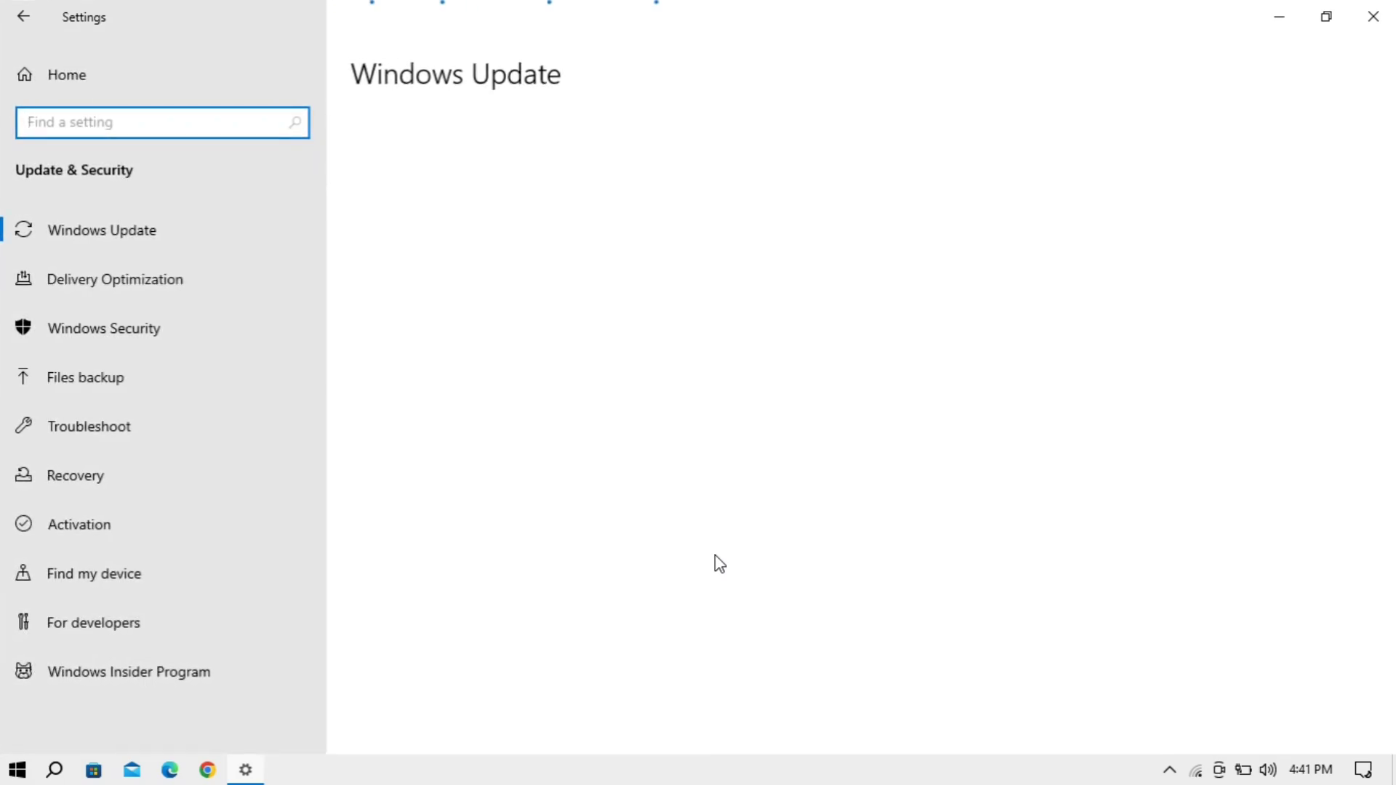